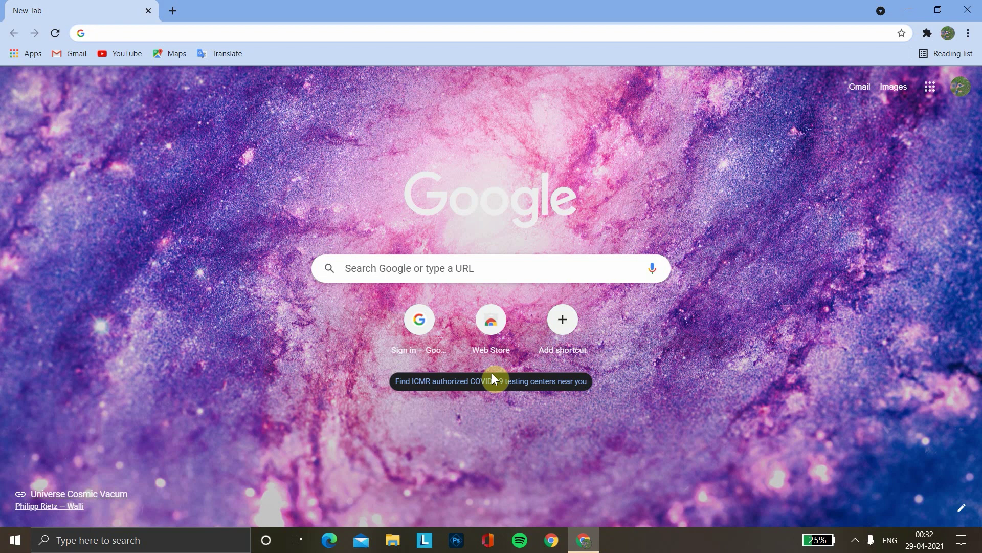
Search Google for "base post effect lookup table" and download the base lookup table PNG from Lens Studio's Post Effect guide
click(467, 267)
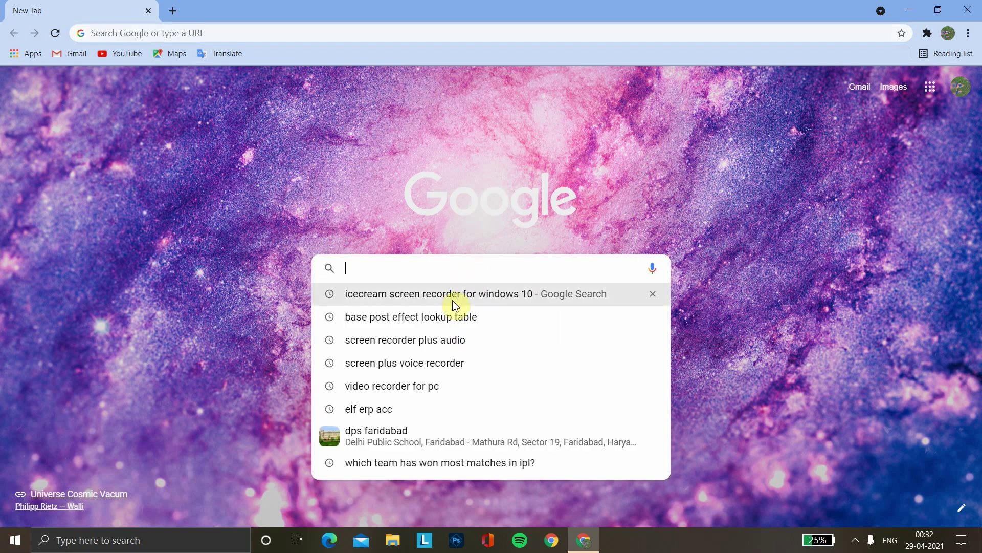
click(420, 314)
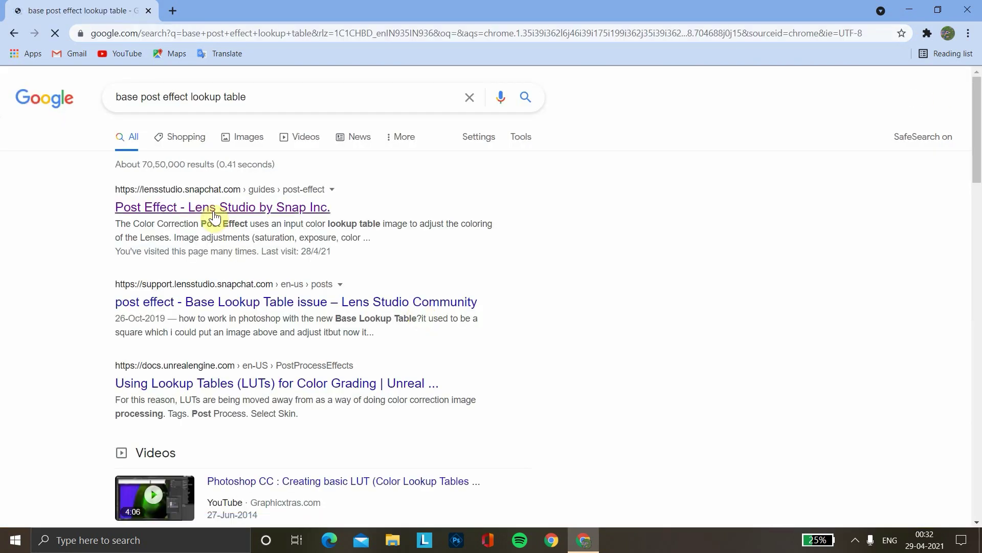
click(214, 215)
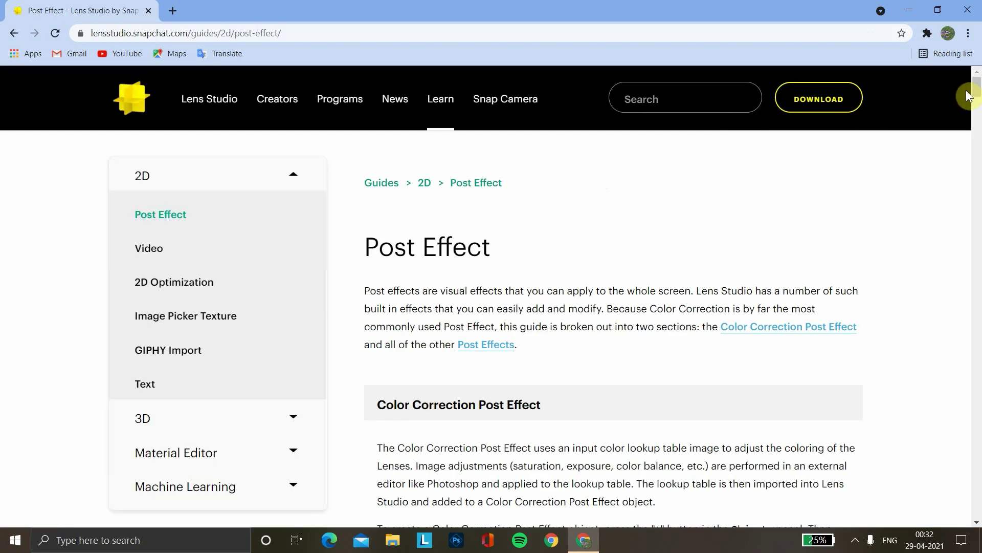
drag(974, 95, 979, 141)
click(509, 209)
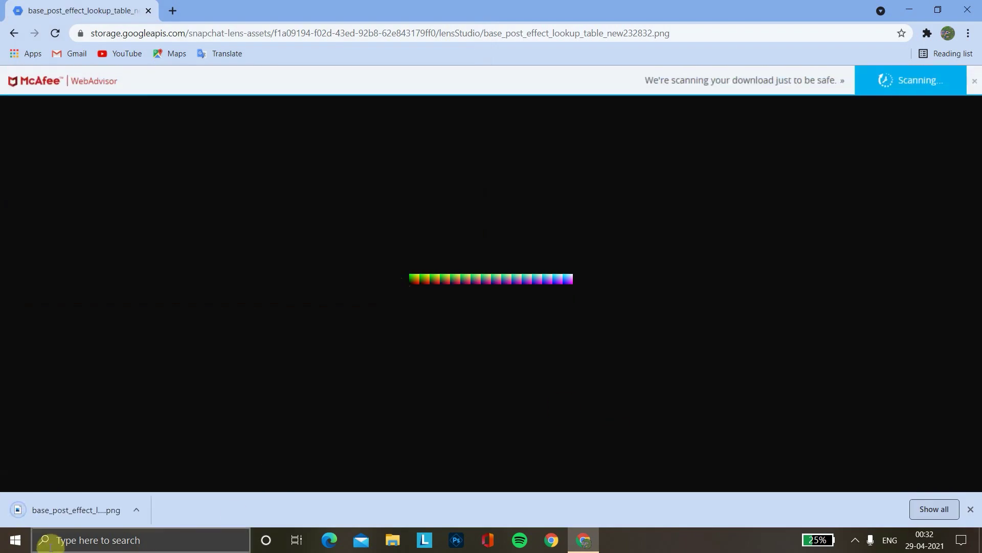
Launch Lens Studio, decline recovering the project backup, and create a new project
click(127, 540)
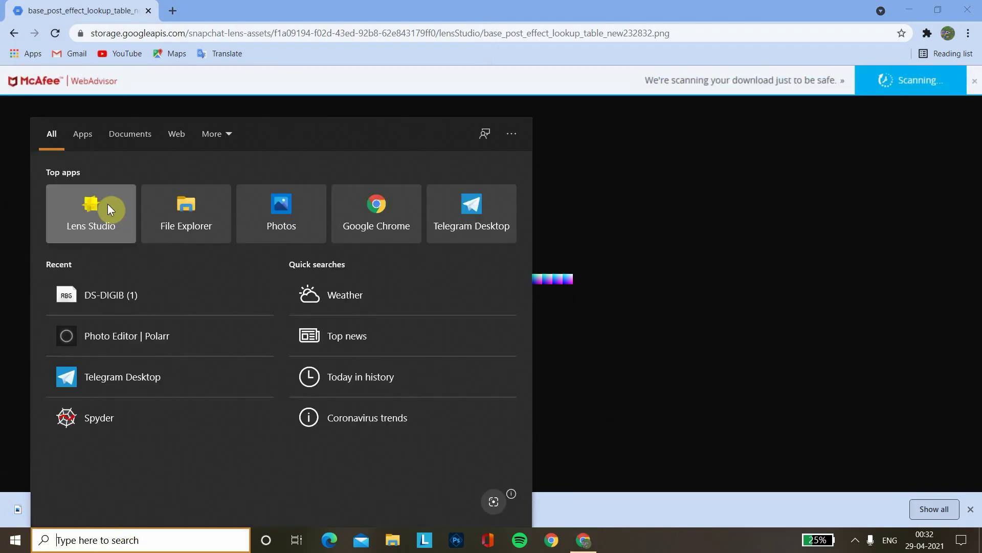
click(108, 208)
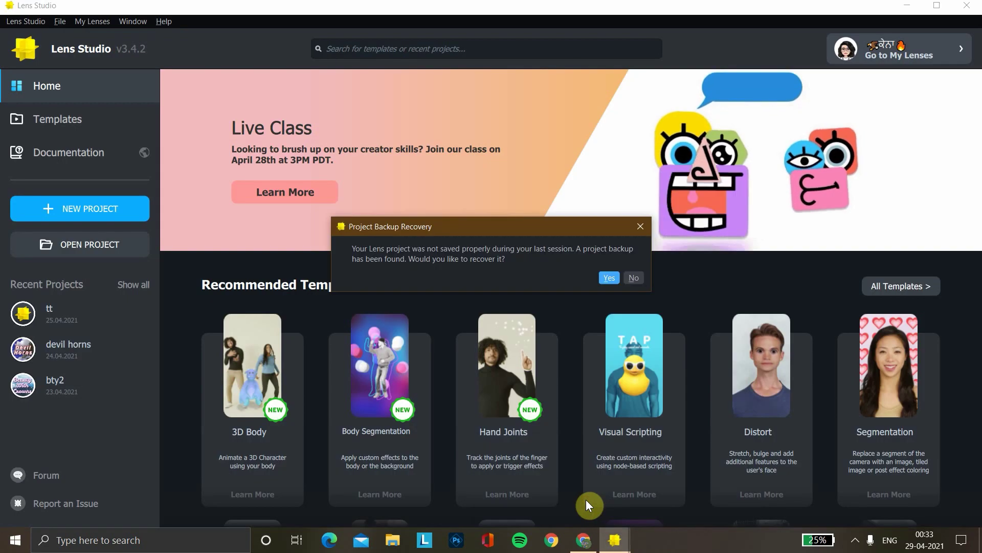
click(633, 278)
click(105, 207)
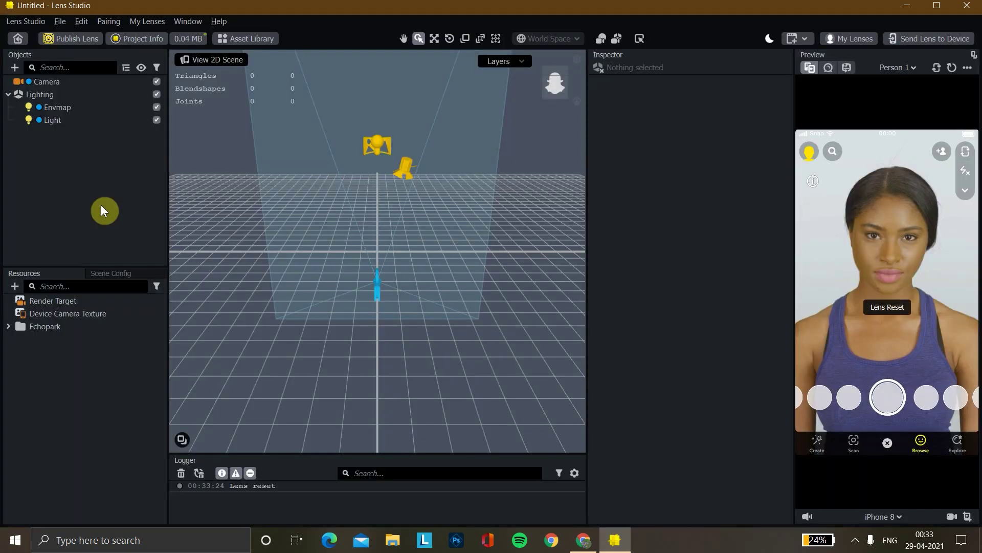
Add an Empty color correction effect to the scene
click(14, 68)
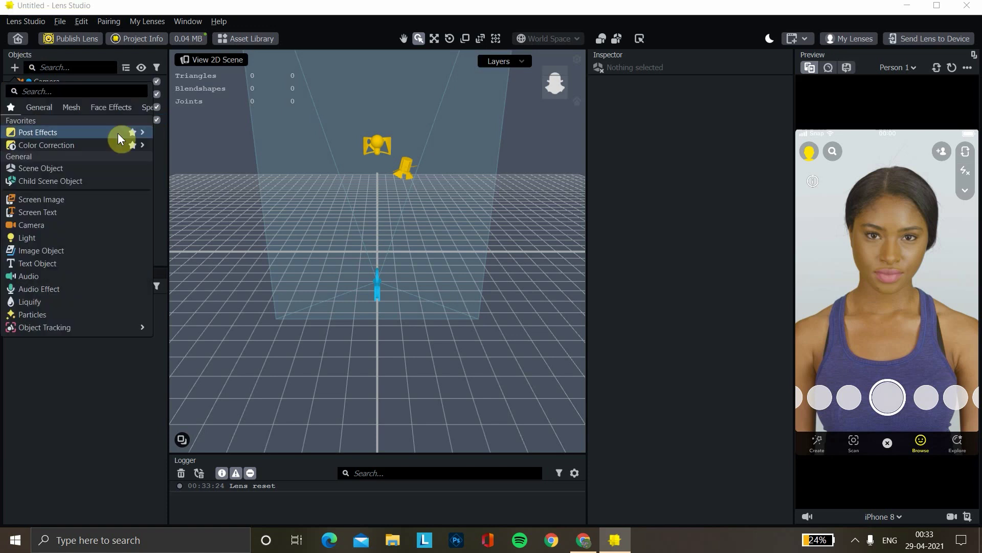
mouse_move(128, 145)
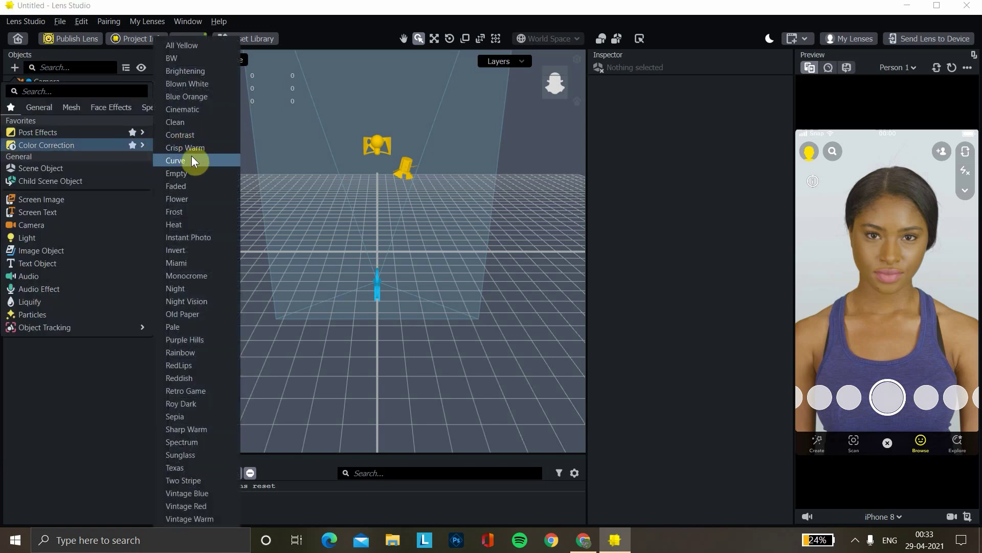
click(180, 172)
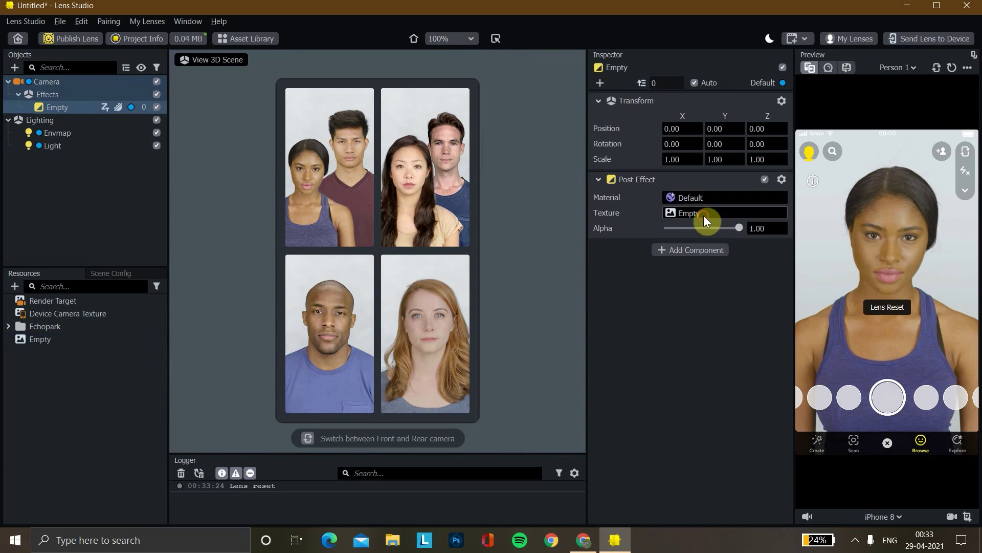
Import base_post_effect_lookup_table_new232832 (4) from Downloads and assign it as the Empty post effect's texture
click(706, 214)
click(401, 130)
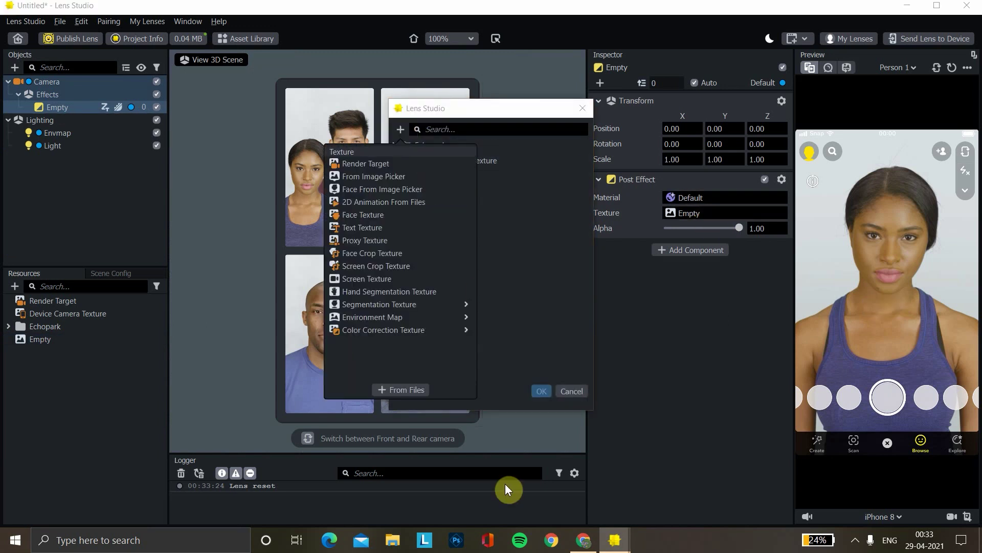
click(399, 390)
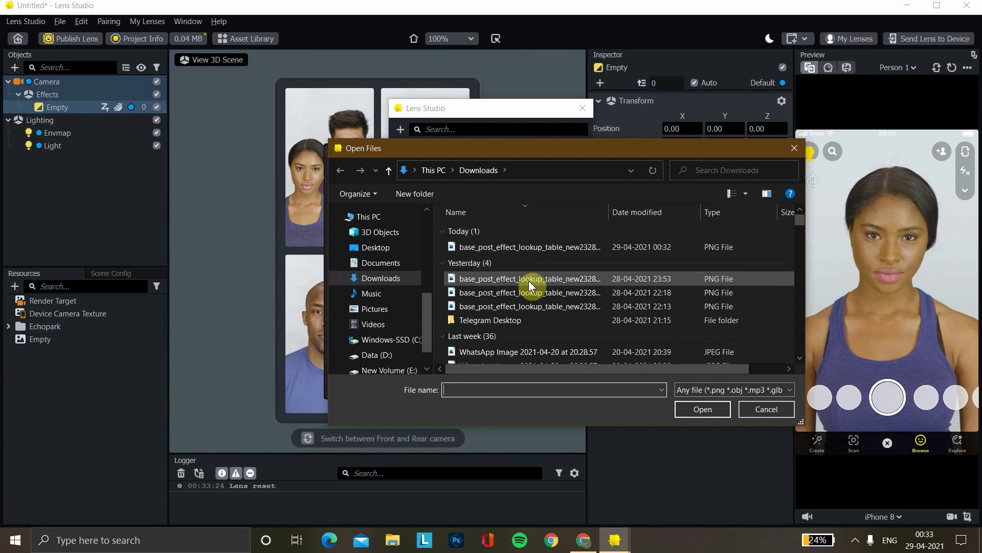
click(513, 246)
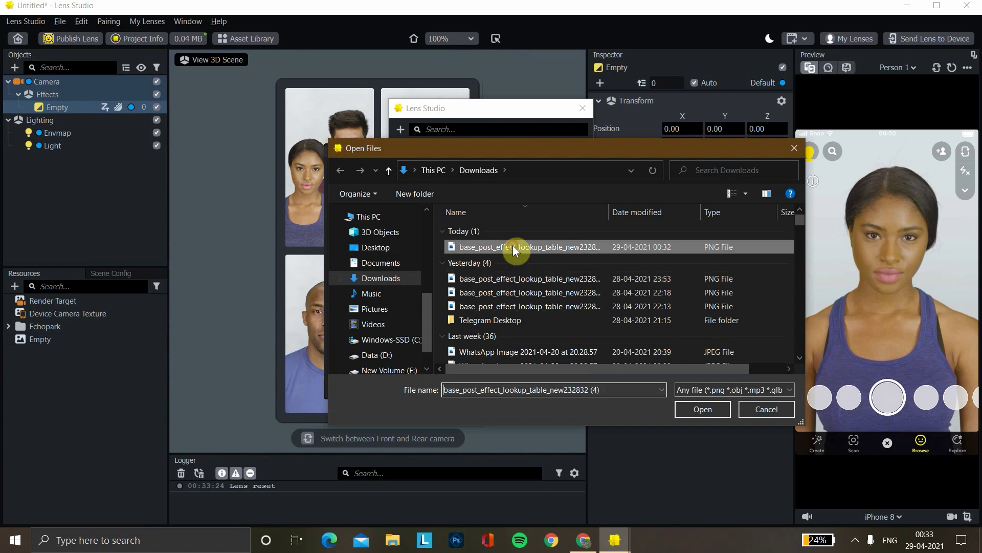
click(703, 410)
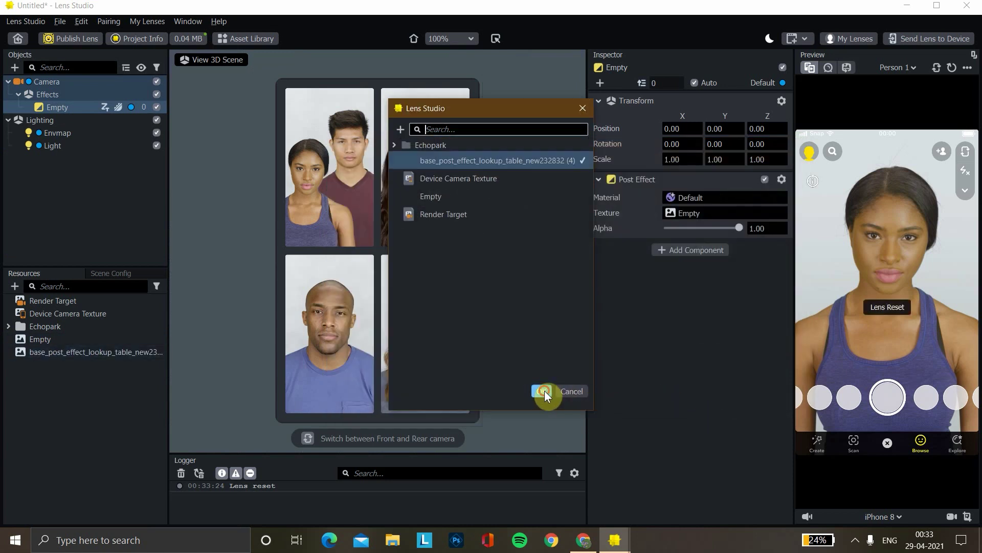
click(544, 391)
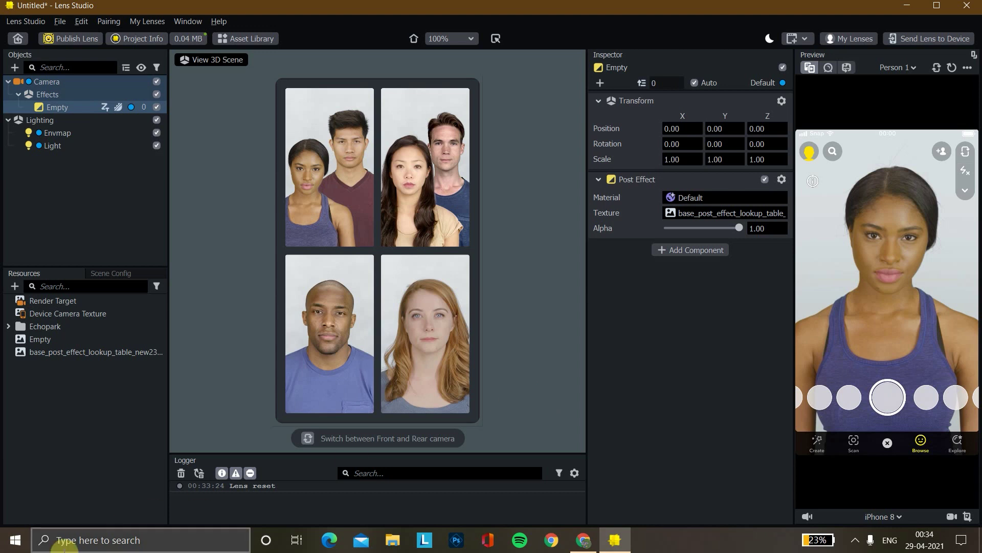
Launch Polarr Photo Editor and open base_post_effect_lookup_table_new232832 (4) from Downloads
click(92, 546)
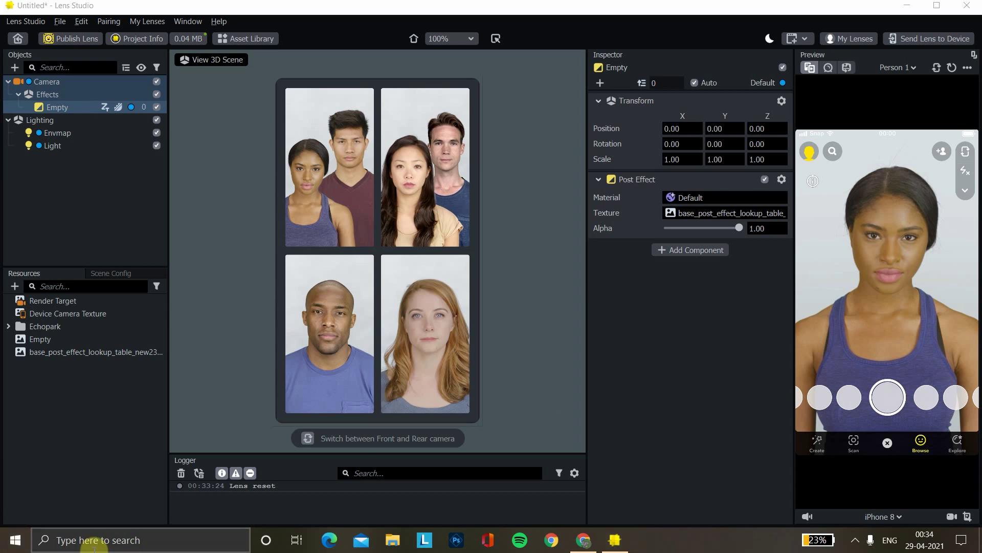
text(pola)
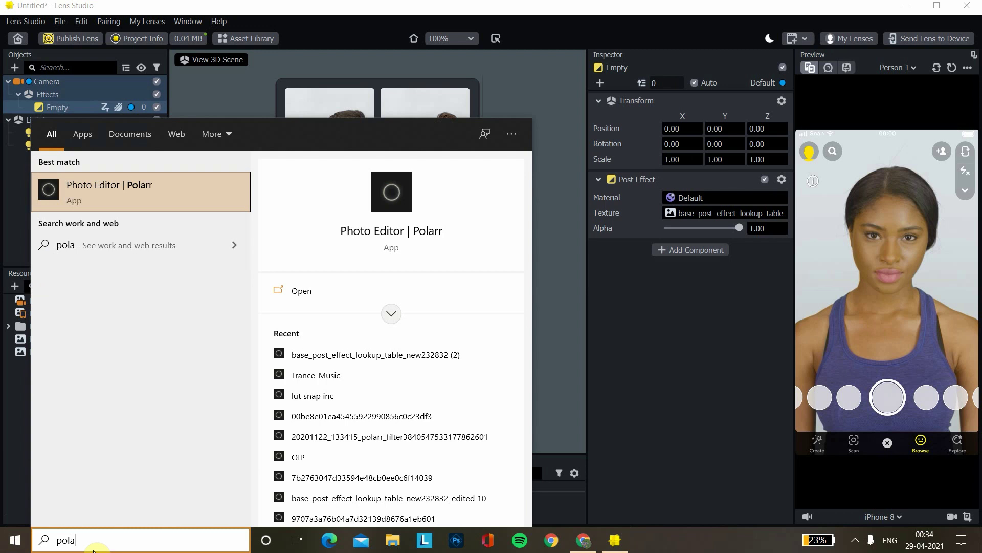
click(170, 198)
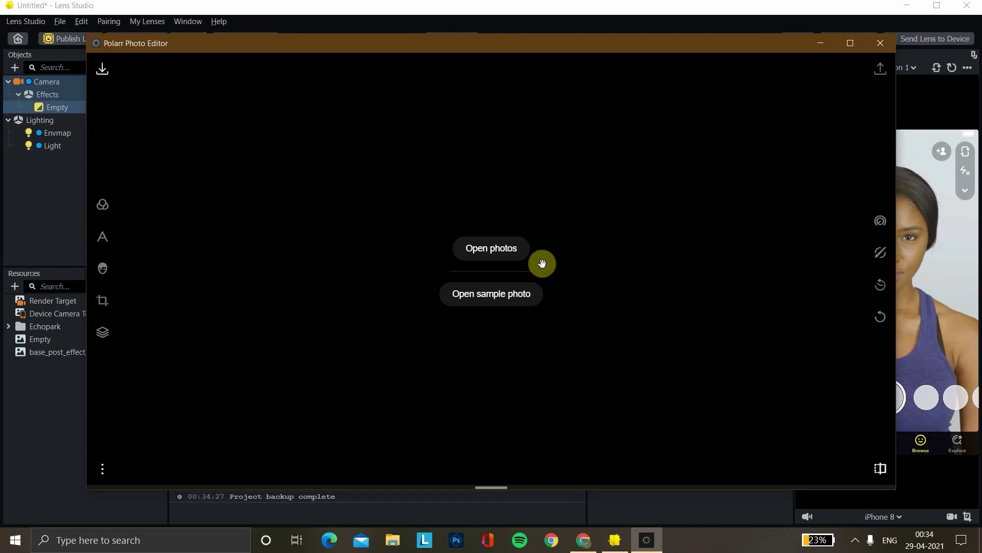
click(506, 255)
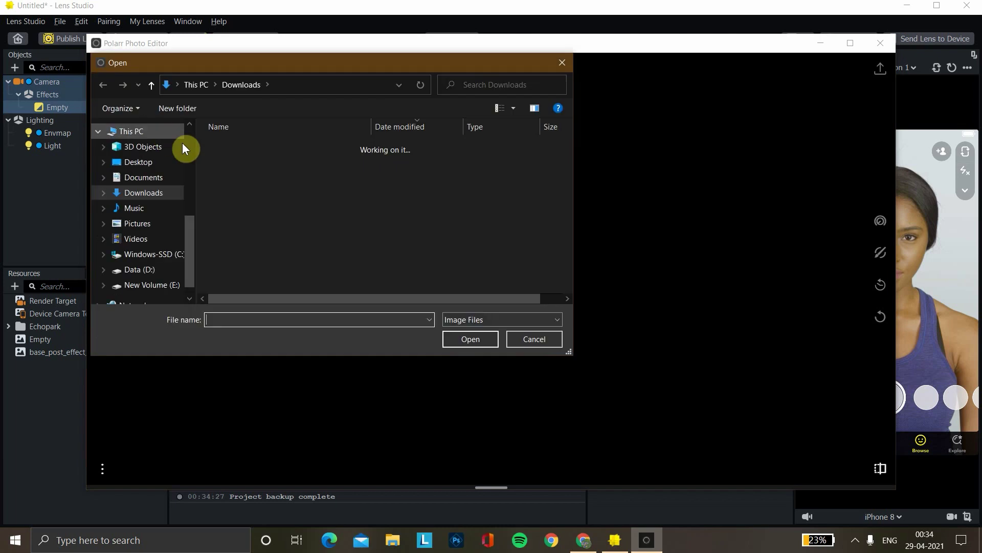
click(354, 161)
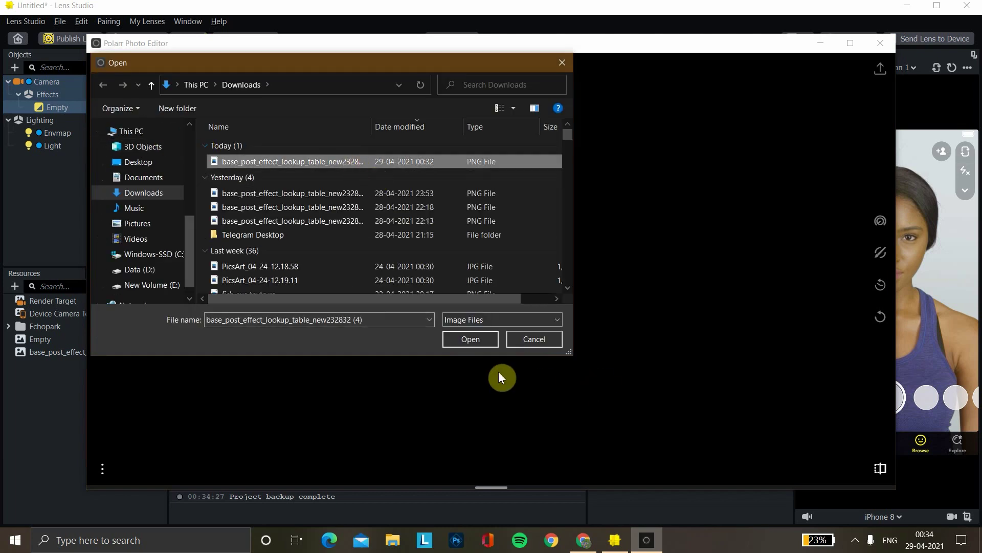
click(463, 339)
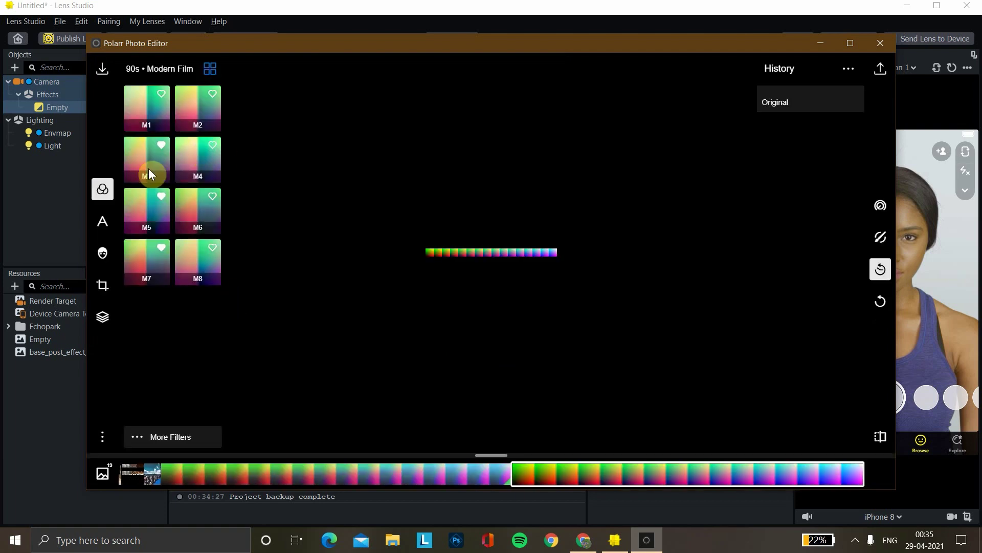
Apply the 90s Modern Film filter M8 and then M6 to the lookup table image at strength 100
click(195, 266)
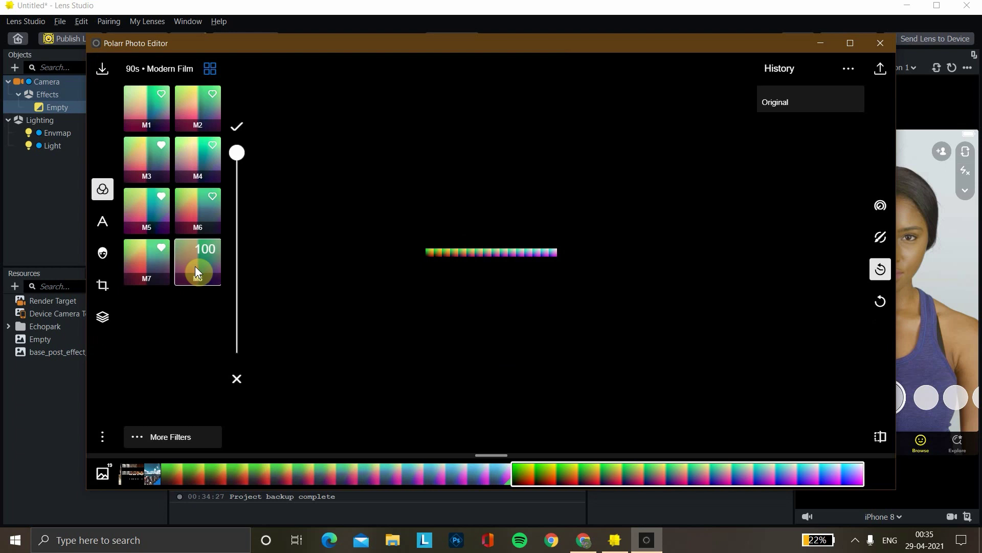
click(214, 211)
click(236, 153)
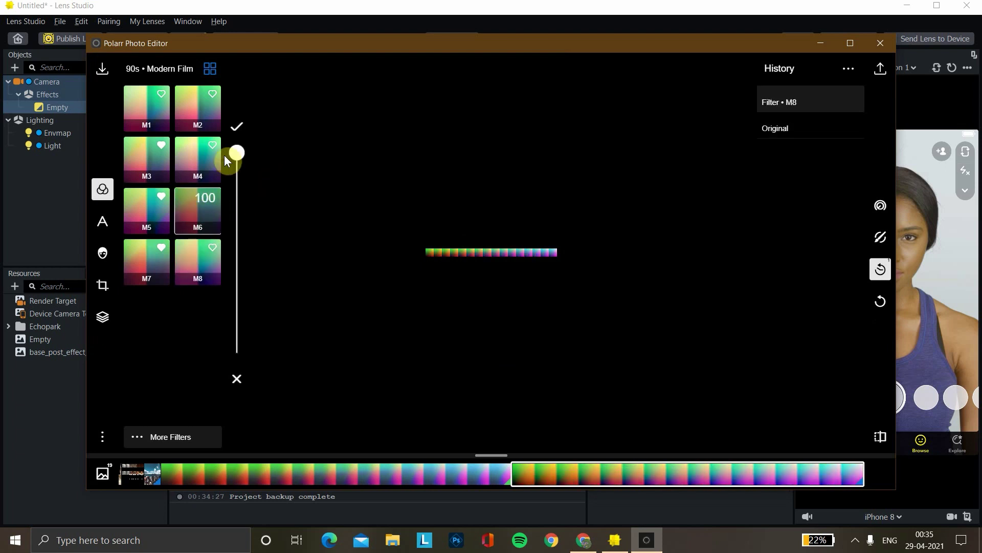
click(237, 127)
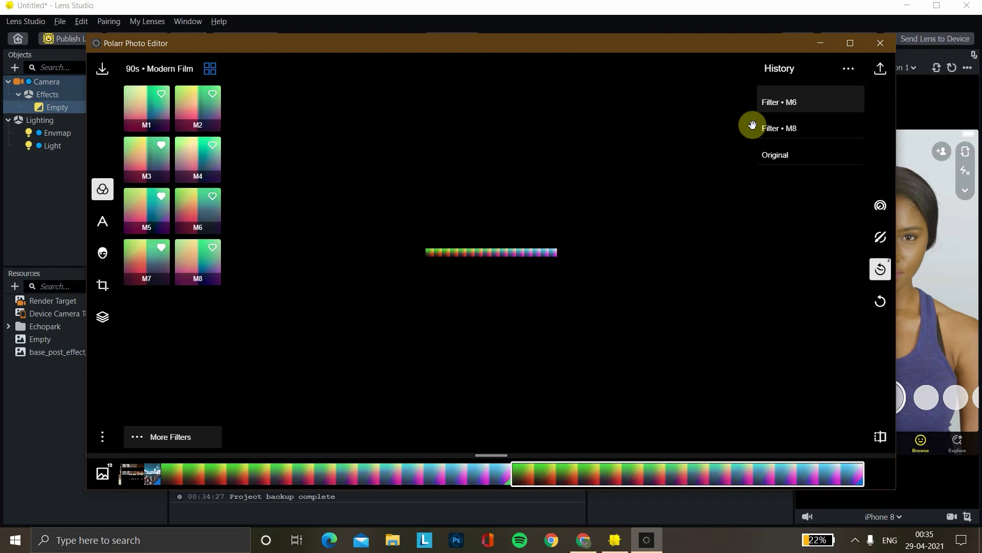
Save a PNG copy of the filtered image to Downloads, replacing base_post_effect_lookup_table_new232832 (4).png
click(882, 72)
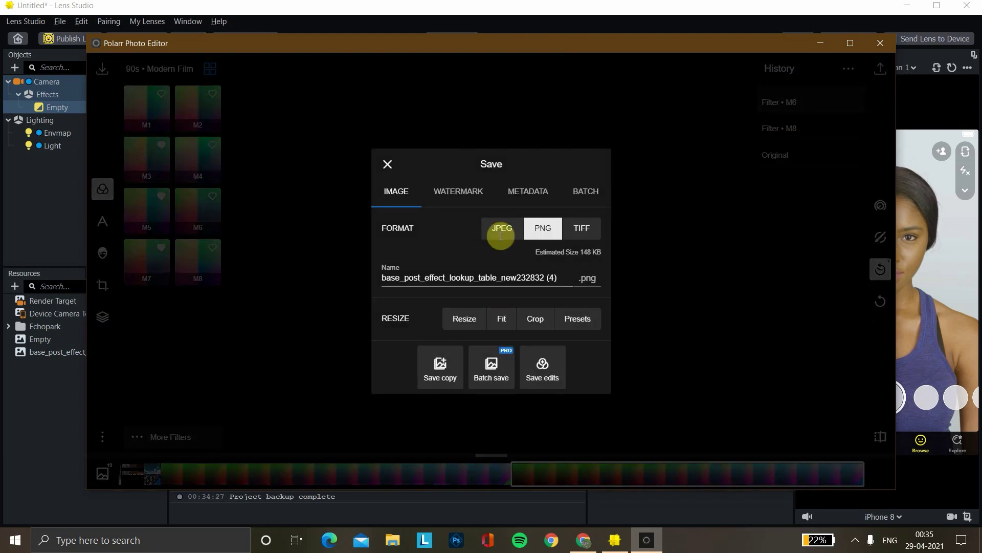
click(442, 368)
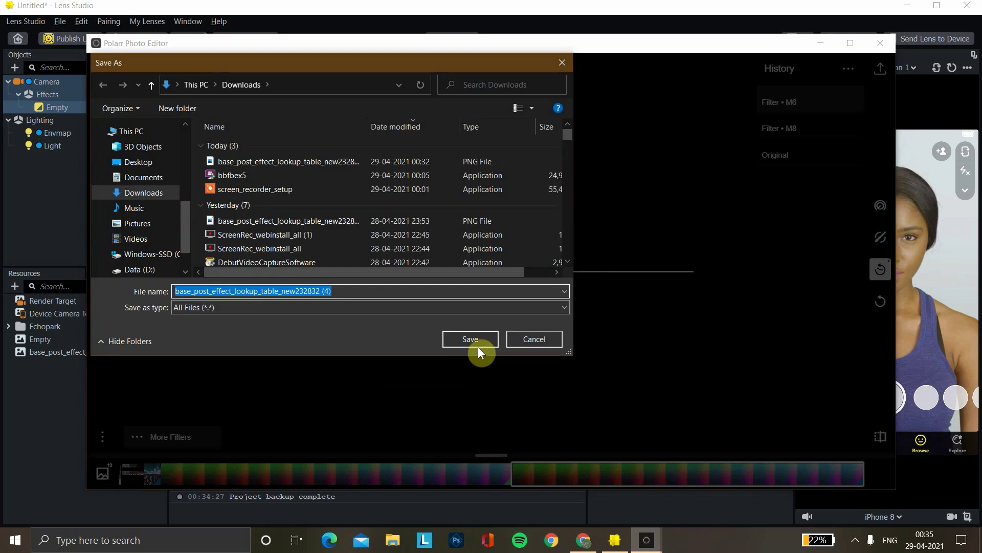
click(467, 336)
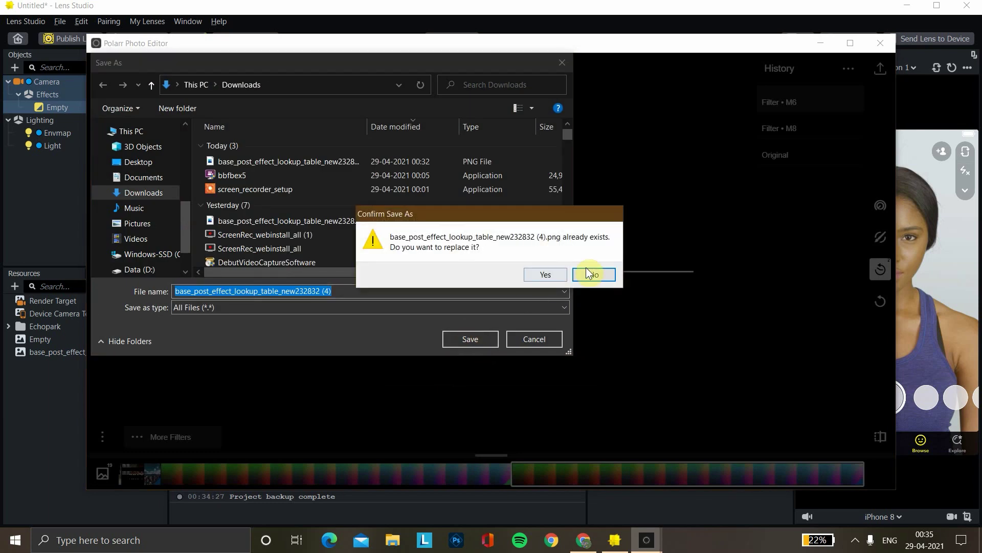
click(551, 272)
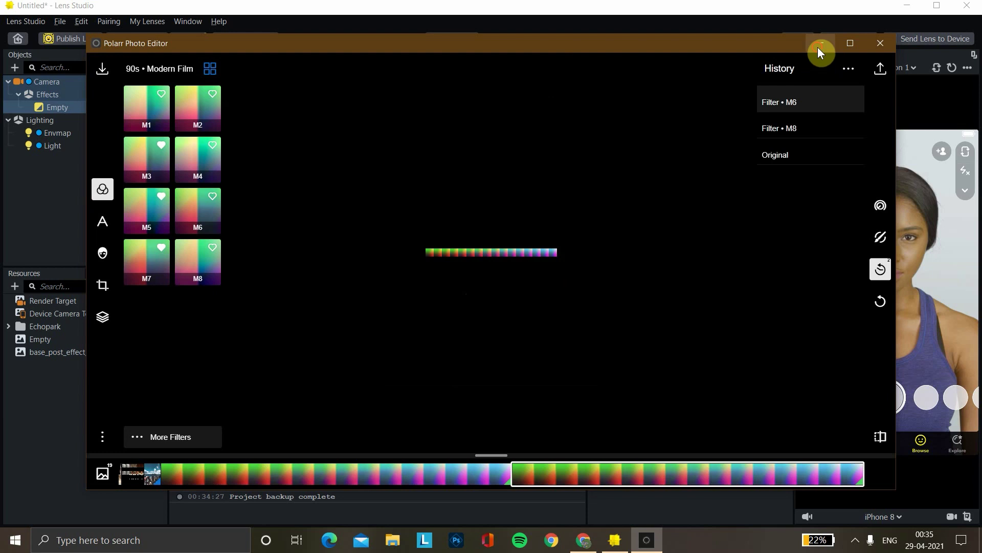
Return to Lens Studio and import the edited lookup table from Downloads as the Empty post effect's texture, with alpha at 1.00
click(820, 44)
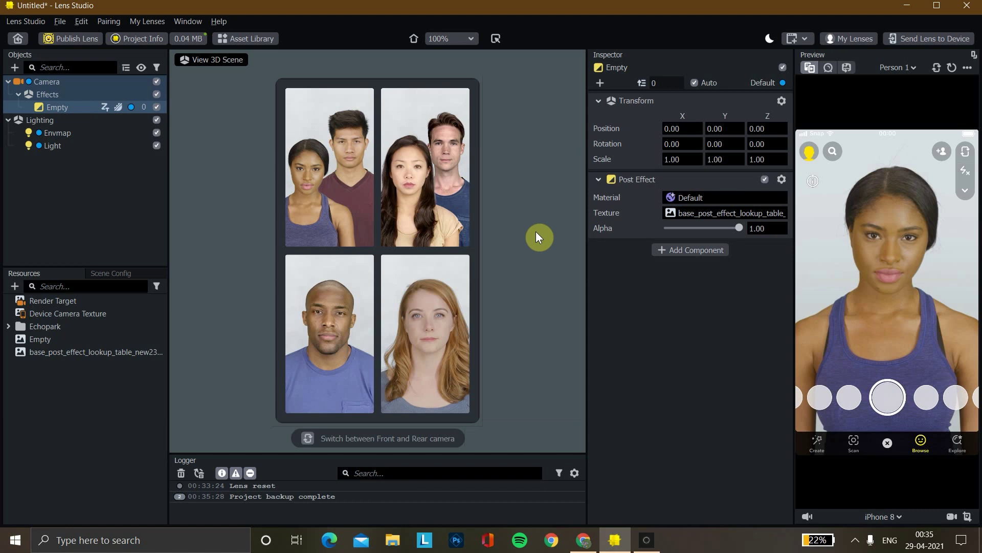
click(714, 213)
click(401, 129)
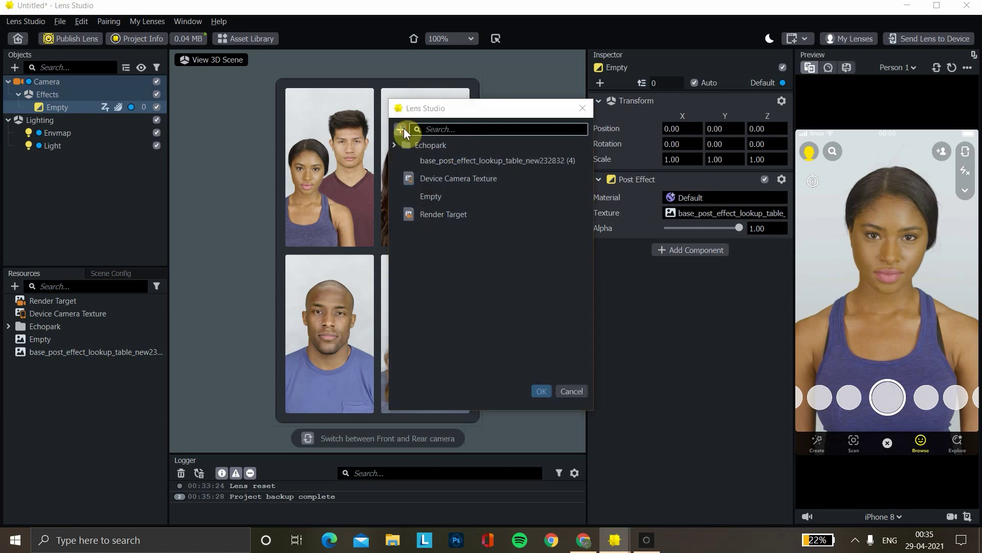
click(397, 389)
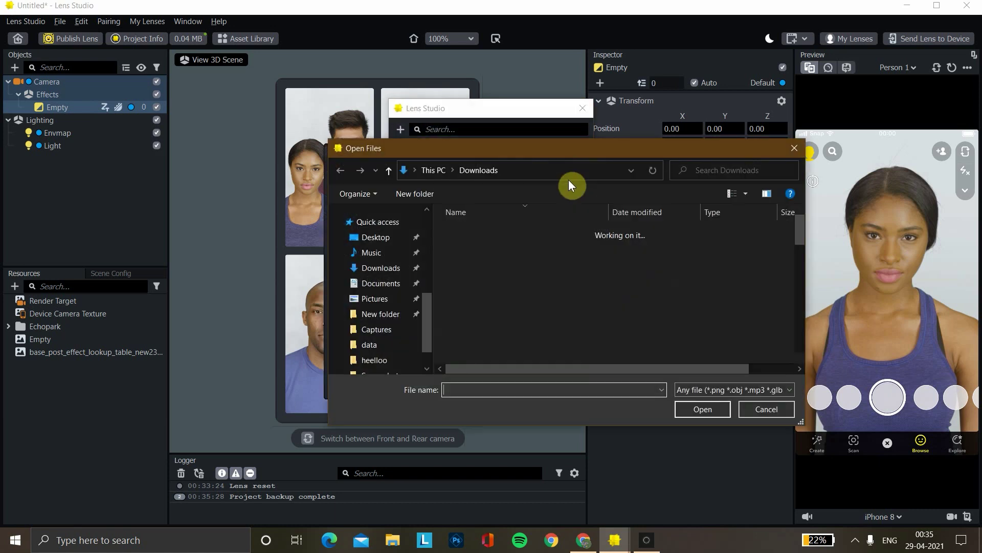
click(551, 246)
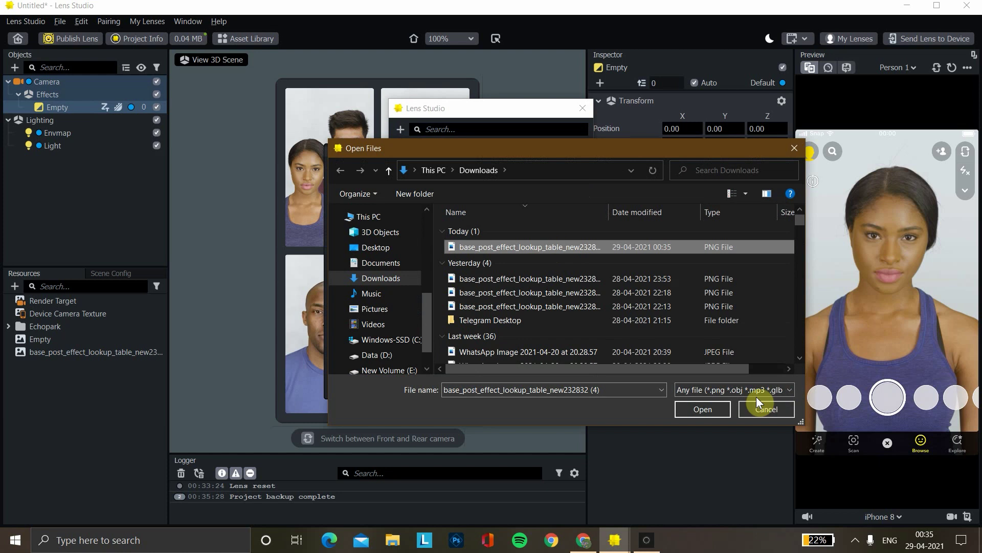
click(711, 409)
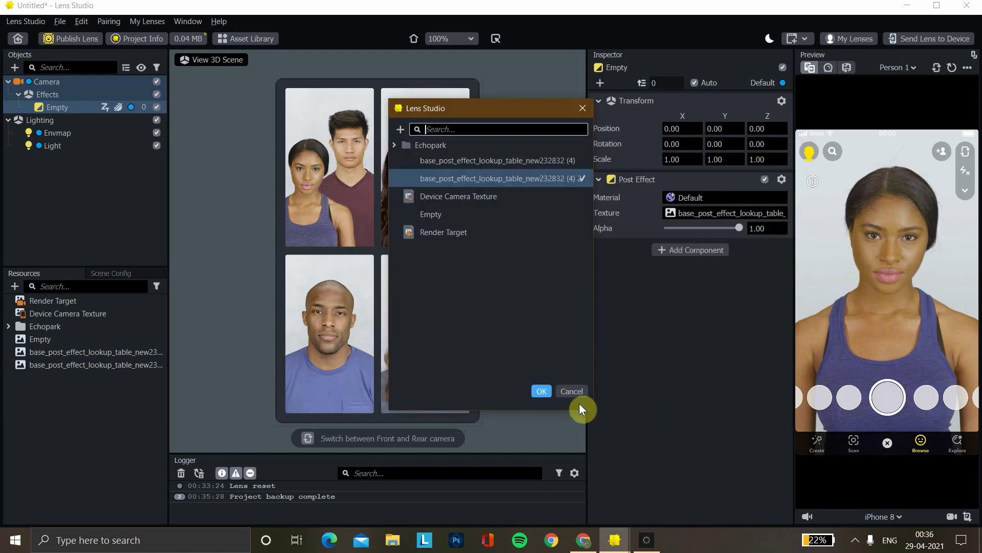
click(542, 392)
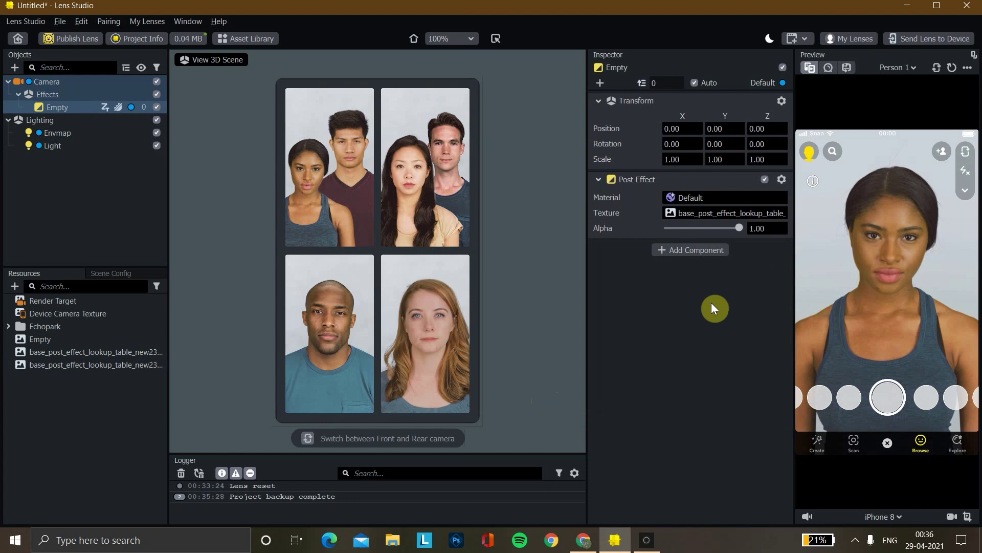
drag(738, 227, 778, 232)
Add a Screen Text object to the scene and clear its placeholder text
click(14, 68)
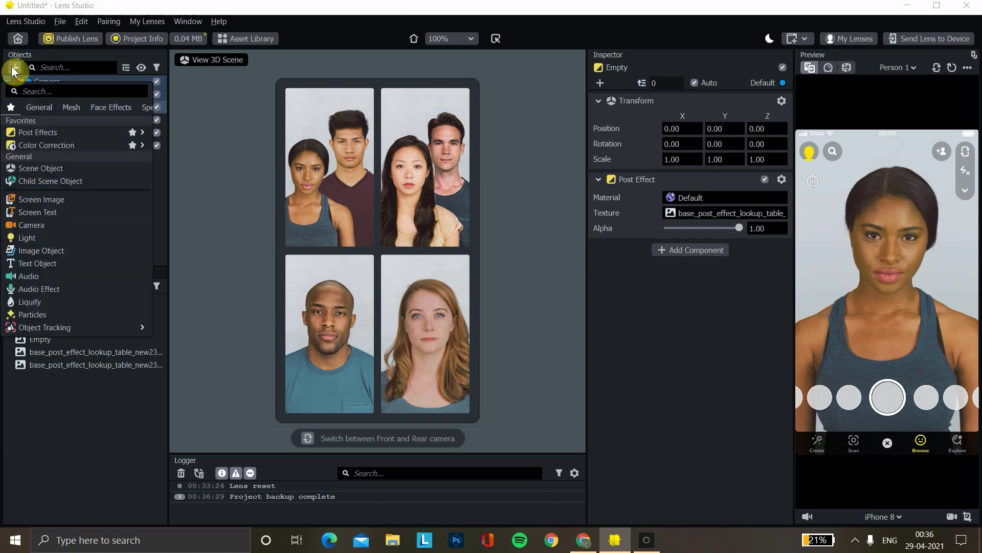
click(69, 211)
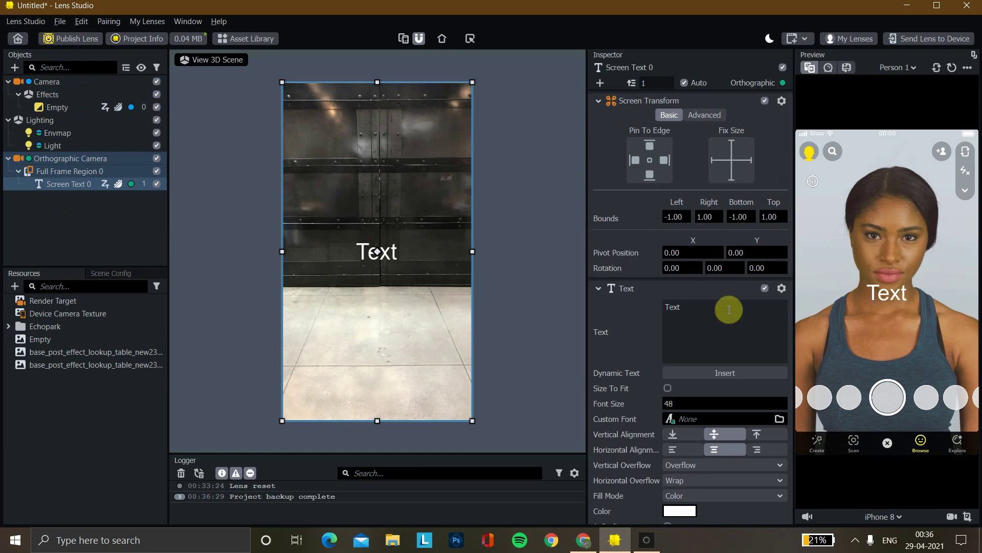
click(695, 313)
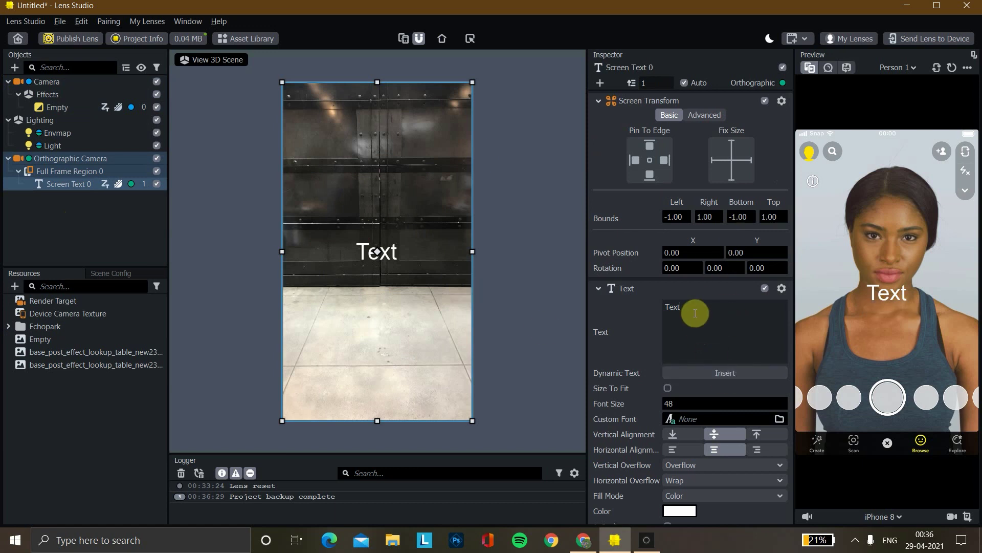
key(BackSpace)
key(BackSpace)
key(BackSpace)
key(BackSpace)
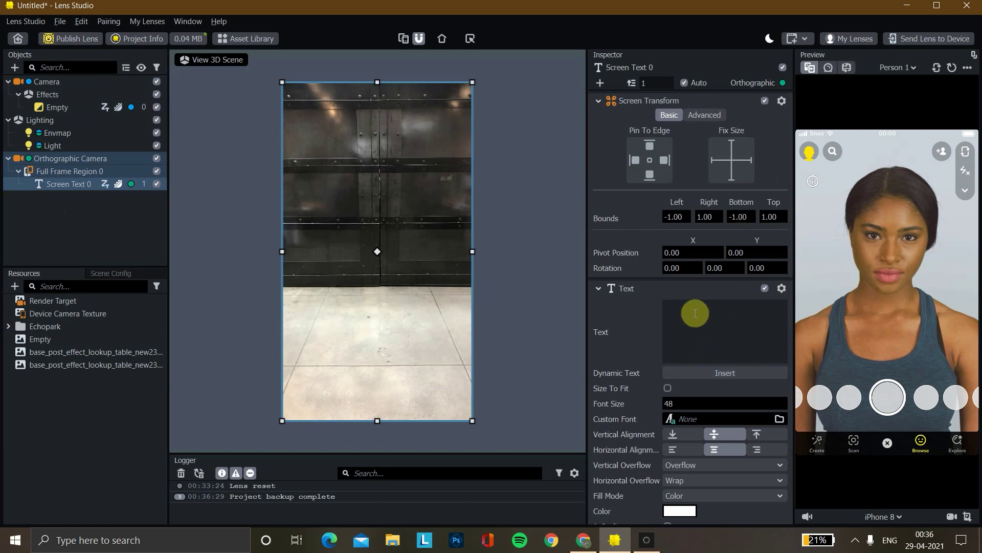
click(726, 374)
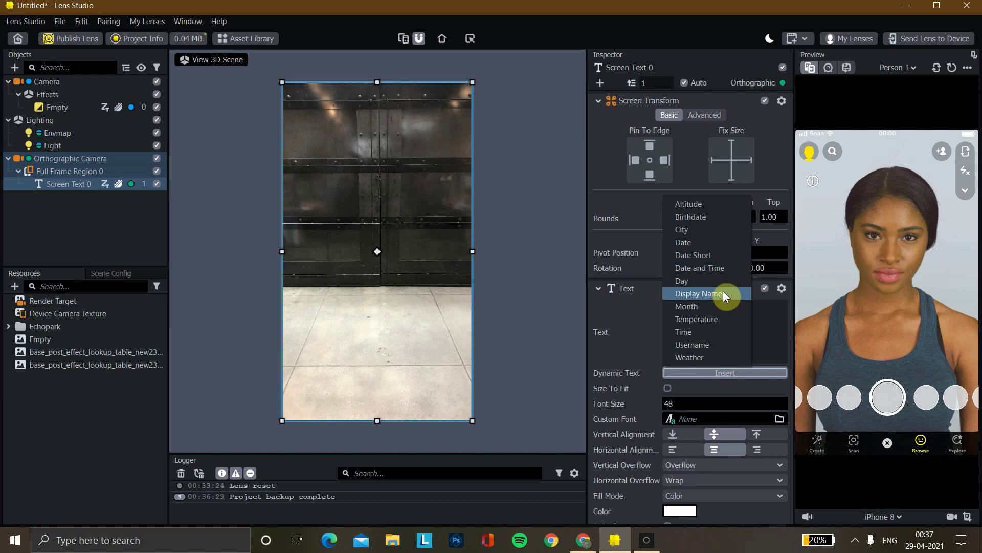
click(795, 322)
click(749, 313)
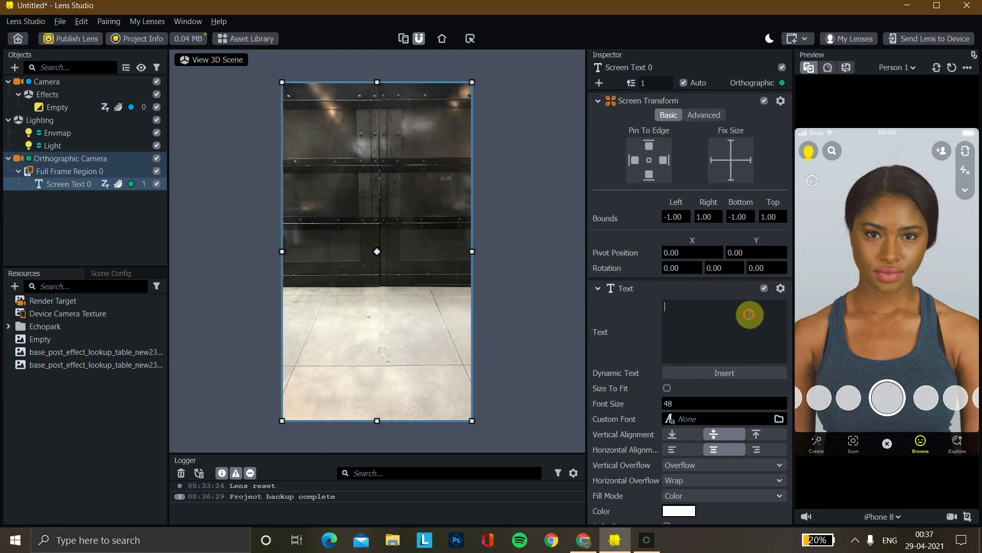
text(kena)
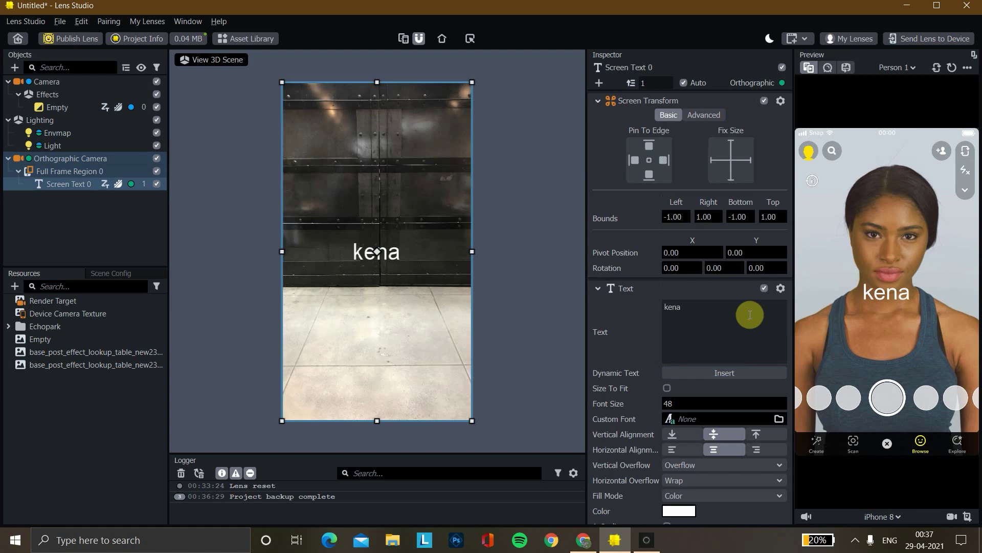
key(BackSpace)
key(BackSpace)
key(BackSpace)
key(BackSpace)
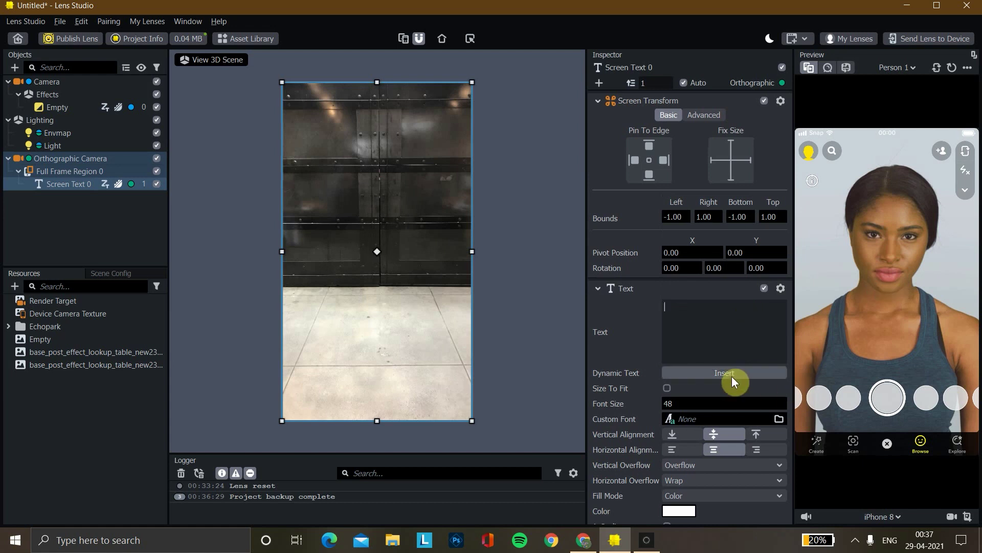
Insert the Day dynamic text into the screen text, with the Time dynamic text on the line below it
click(732, 376)
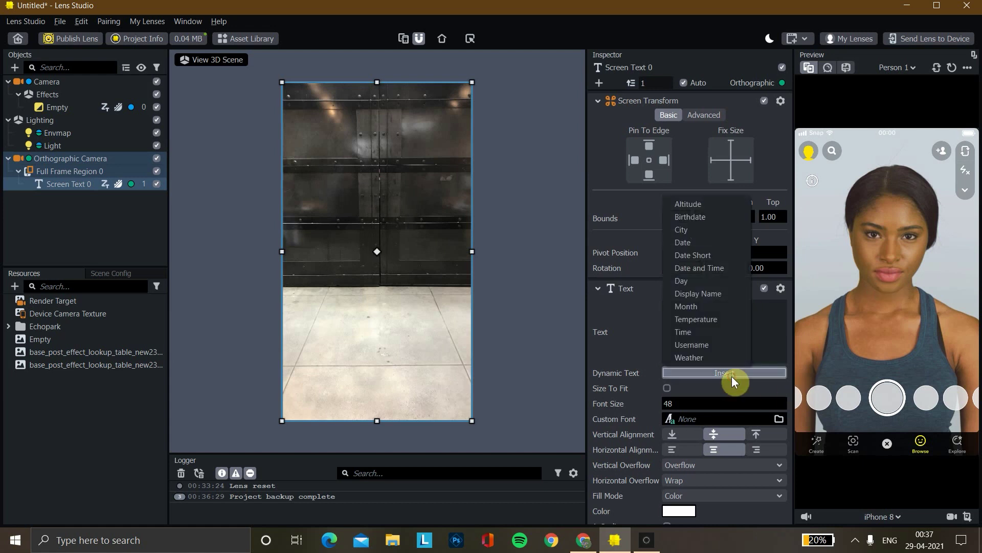
click(713, 280)
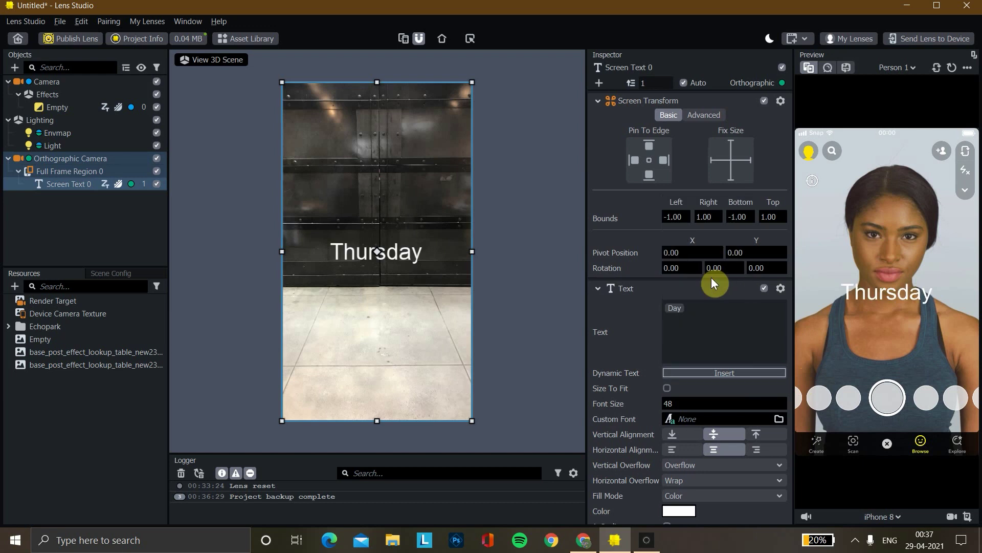
click(697, 308)
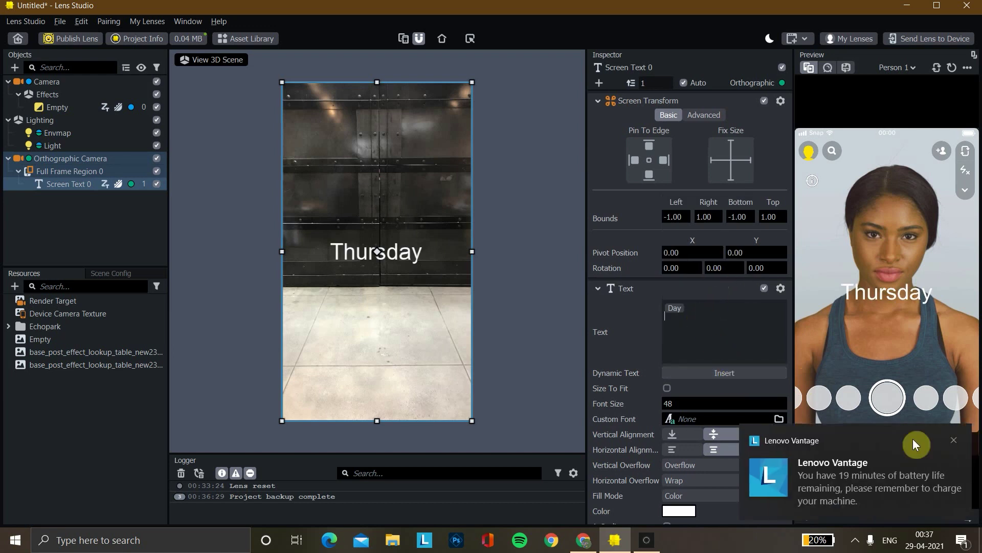
click(952, 440)
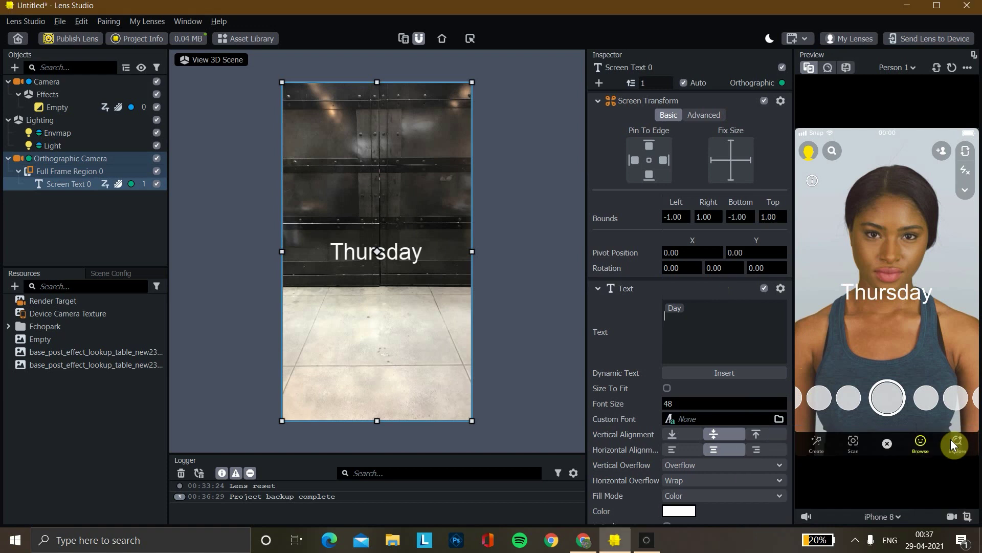
click(758, 373)
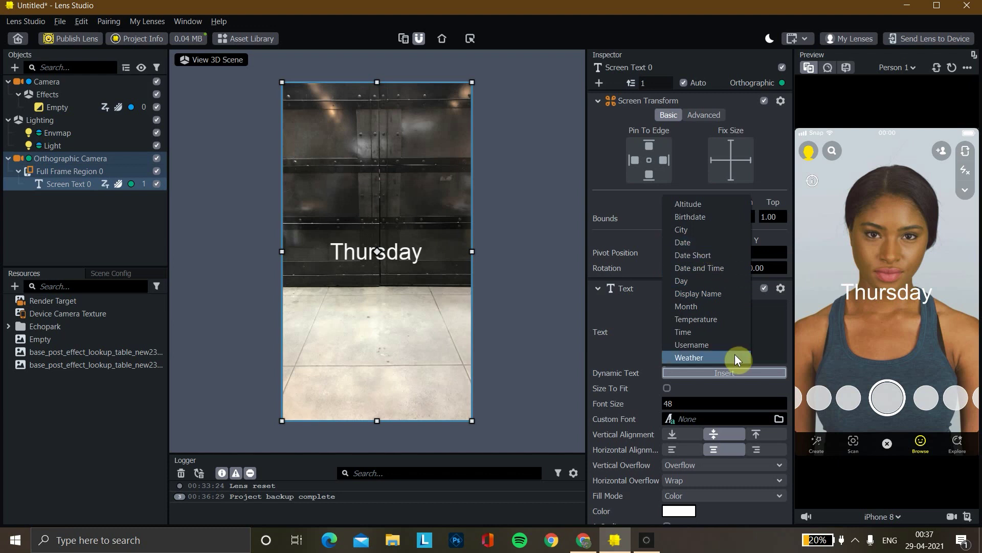
click(717, 335)
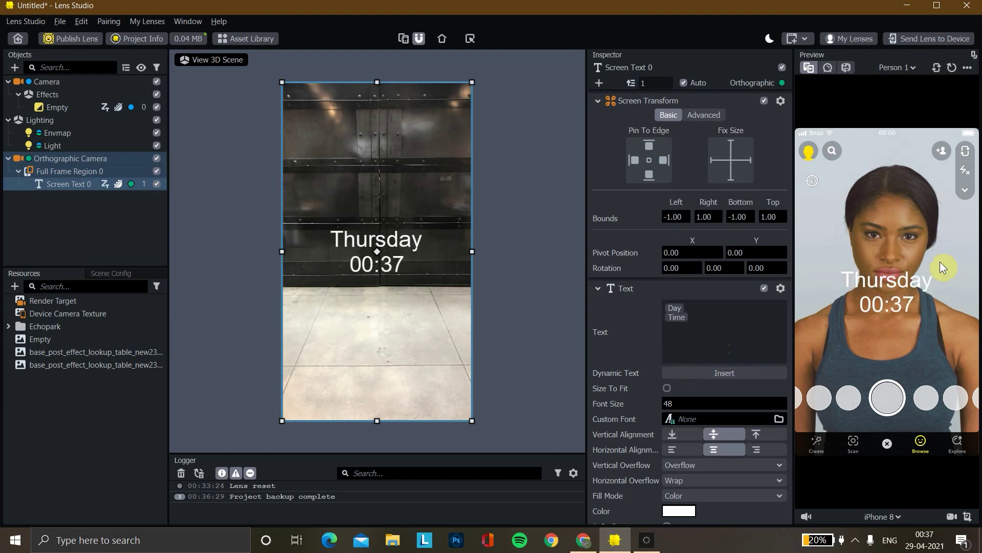
Try spacing the Day and Time entries apart with four blank lines between them
click(875, 314)
click(686, 310)
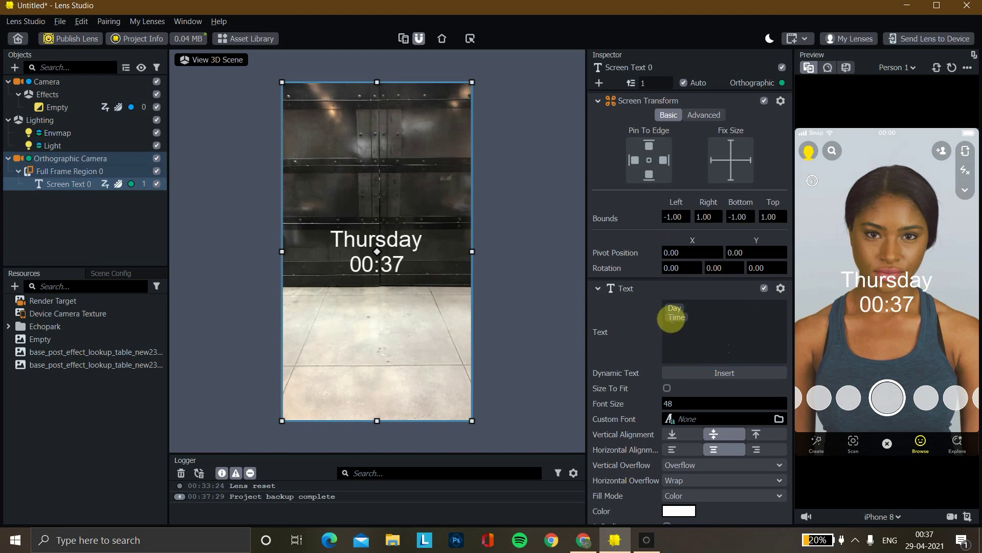
key(Return)
key(Return)
key(Return)
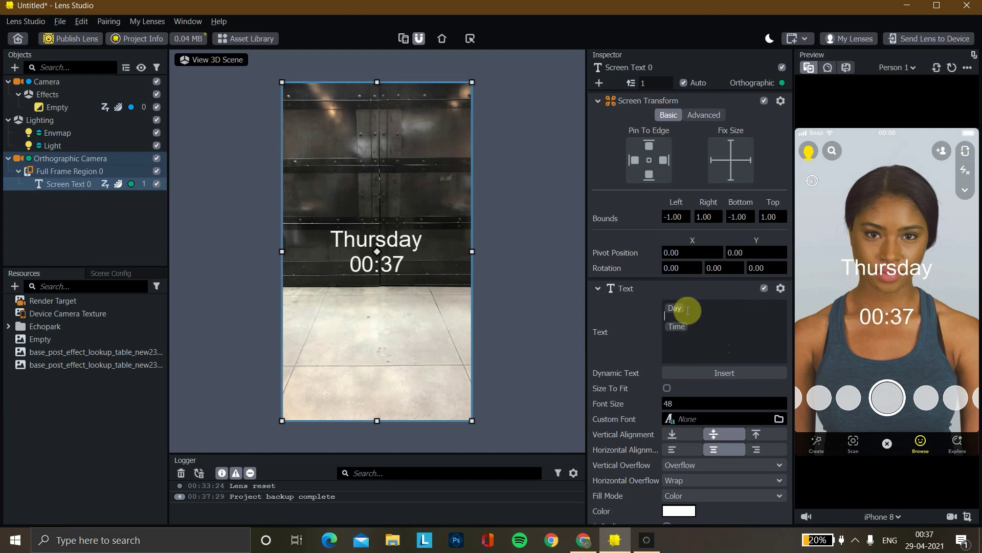
key(Return)
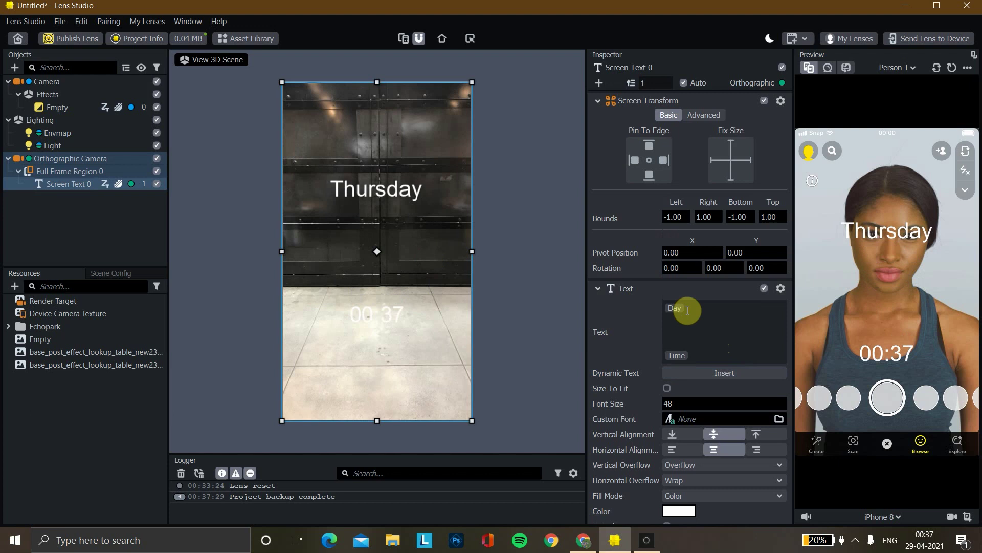
Remove the blank lines and the Time entry, and reinsert the Time dynamic text directly below Day
key(BackSpace)
key(BackSpace)
key(BackSpace)
key(BackSpace)
key(Delete)
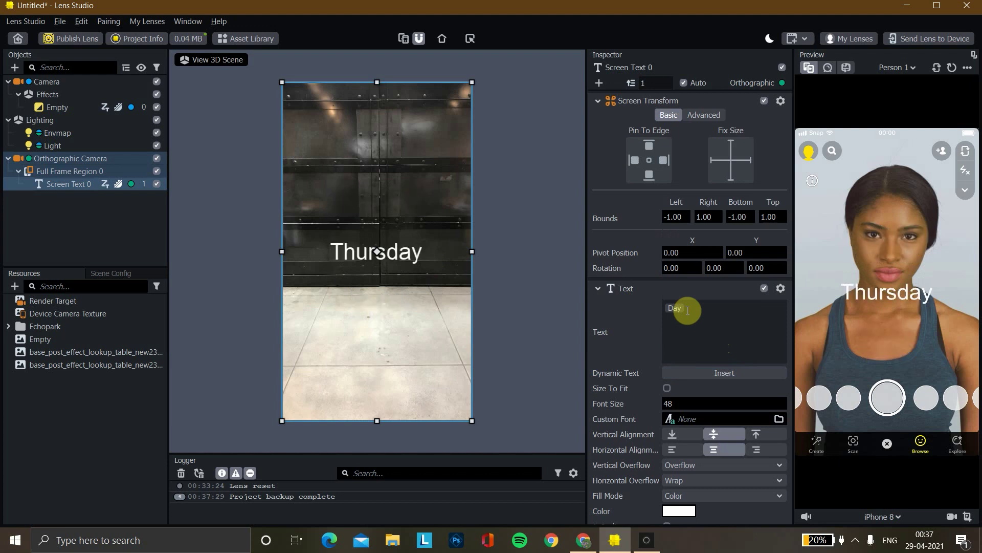
click(707, 372)
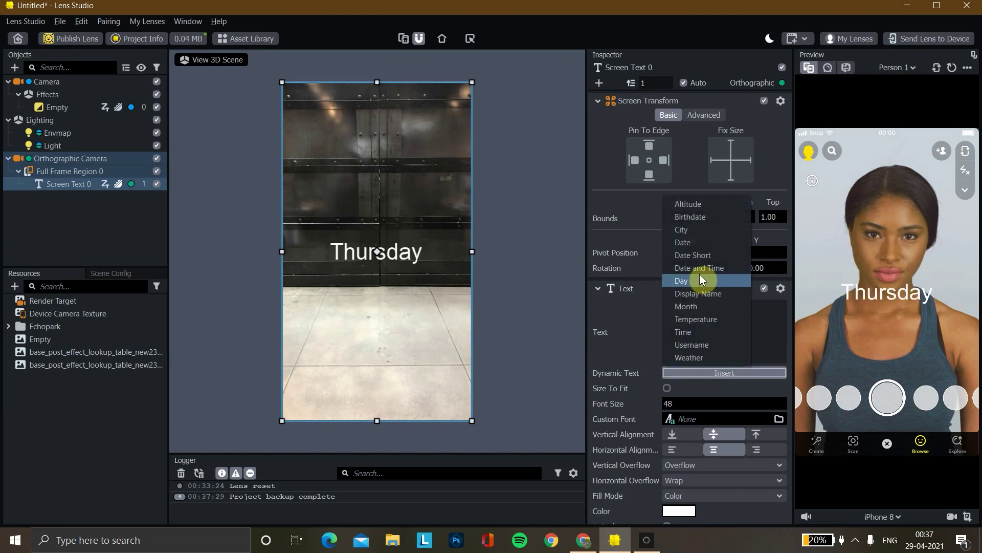
click(690, 331)
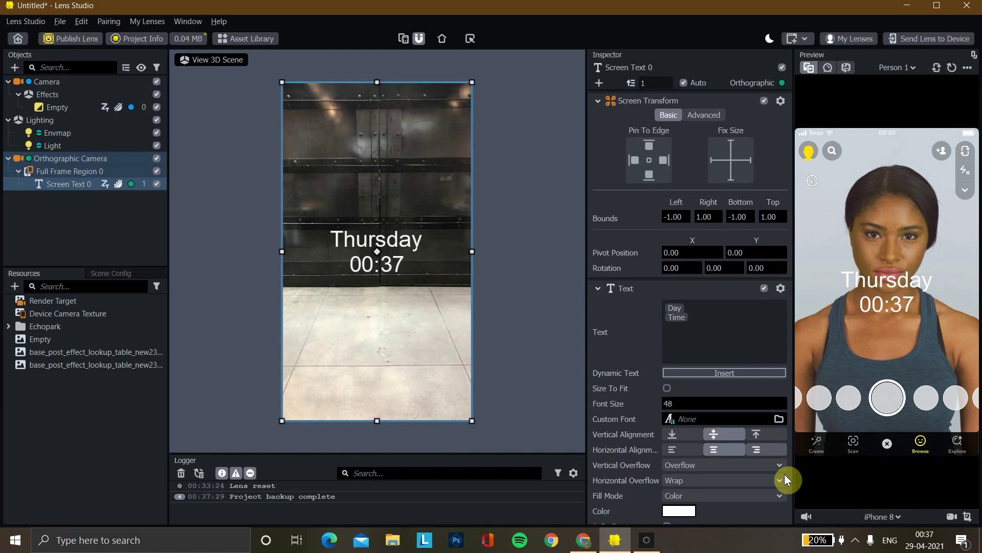
Import the DS-DIGIB (1) font file from Downloads and assign it as the screen text's custom font
click(711, 418)
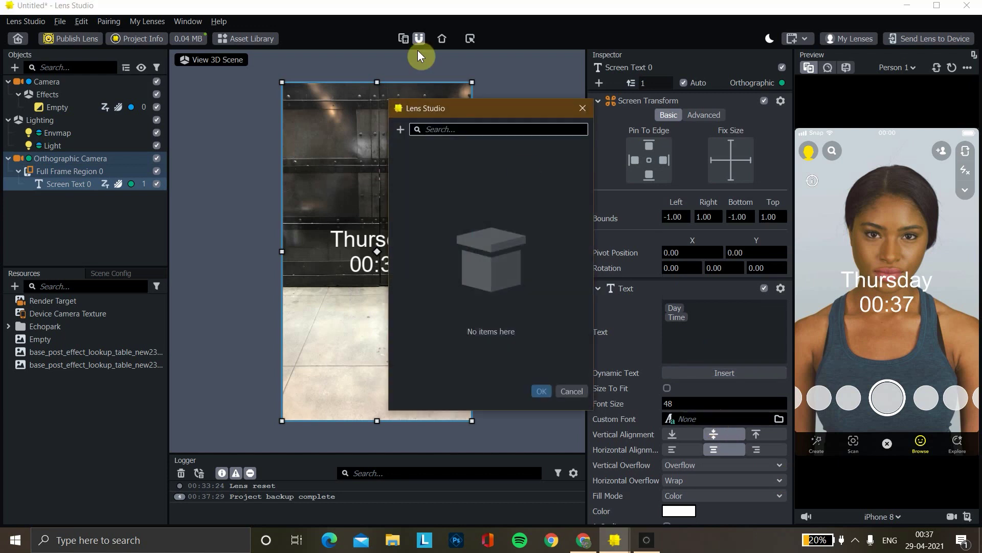
click(400, 129)
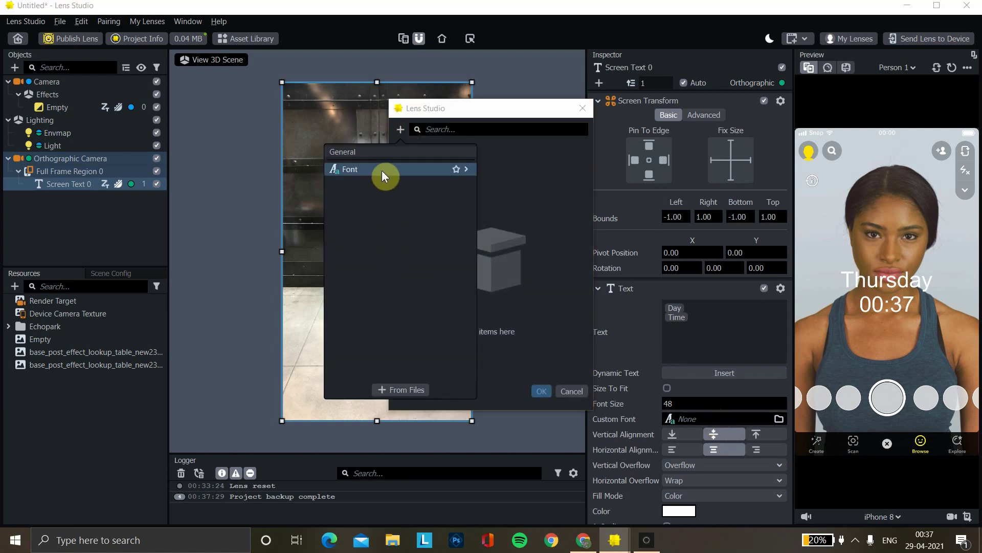
mouse_move(382, 171)
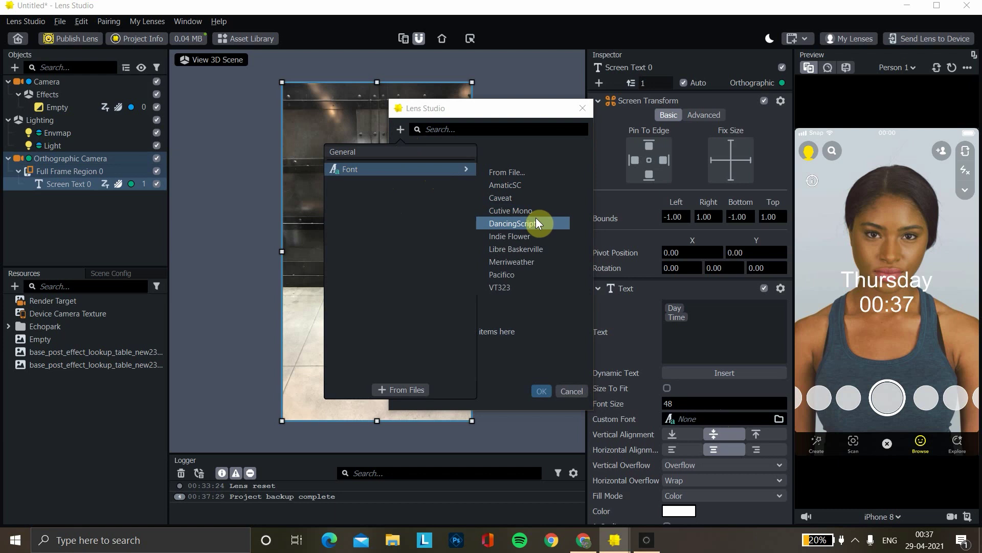
click(398, 390)
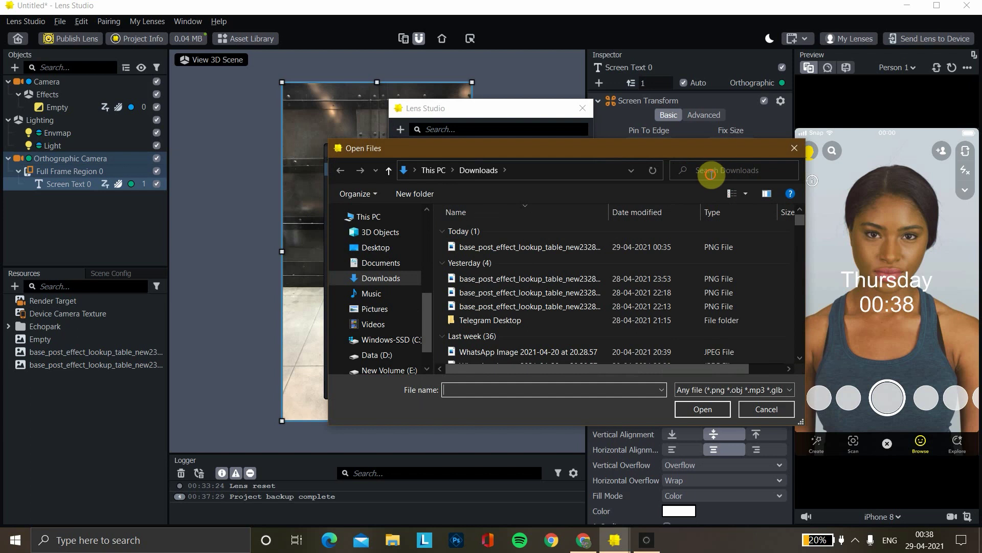
click(712, 174)
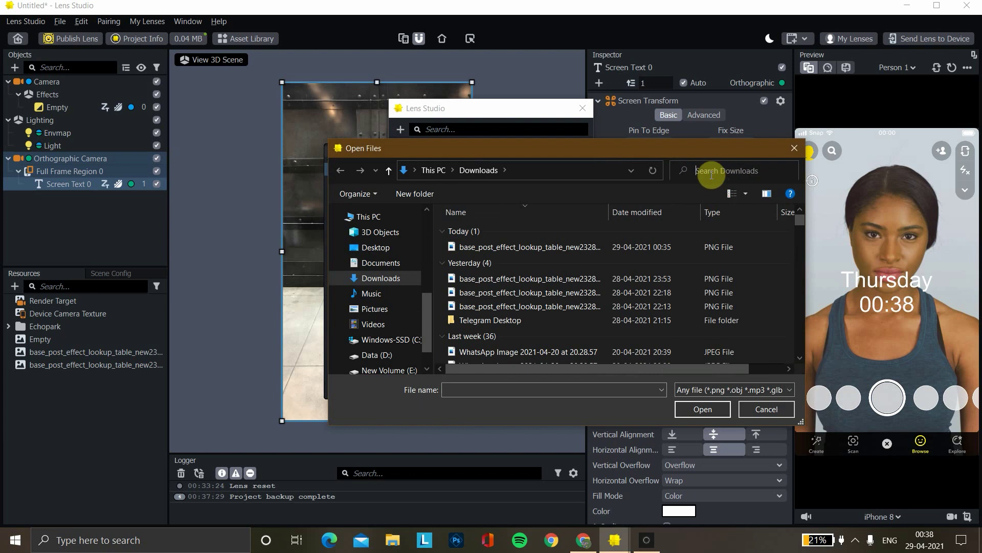
text(ds)
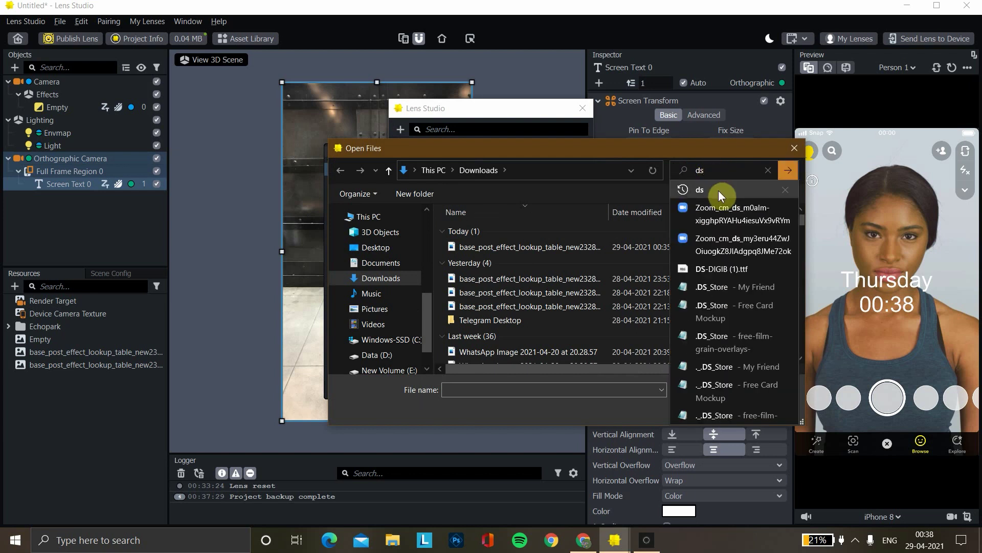
click(709, 189)
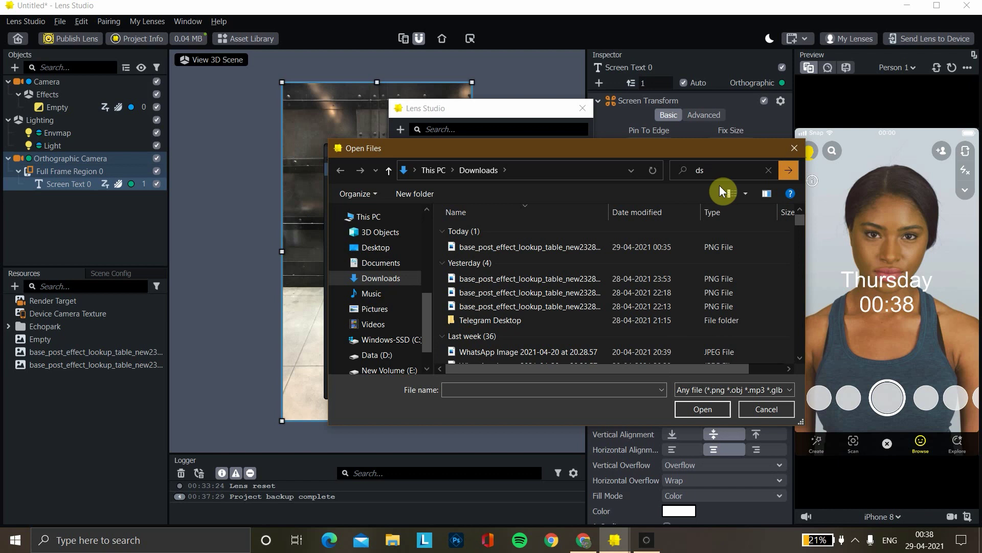
click(782, 174)
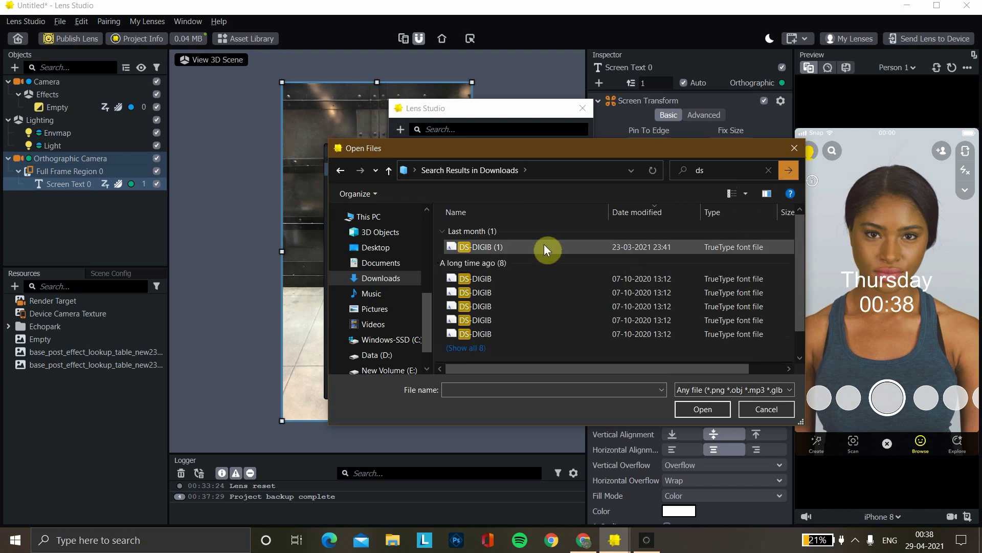
click(542, 246)
click(693, 406)
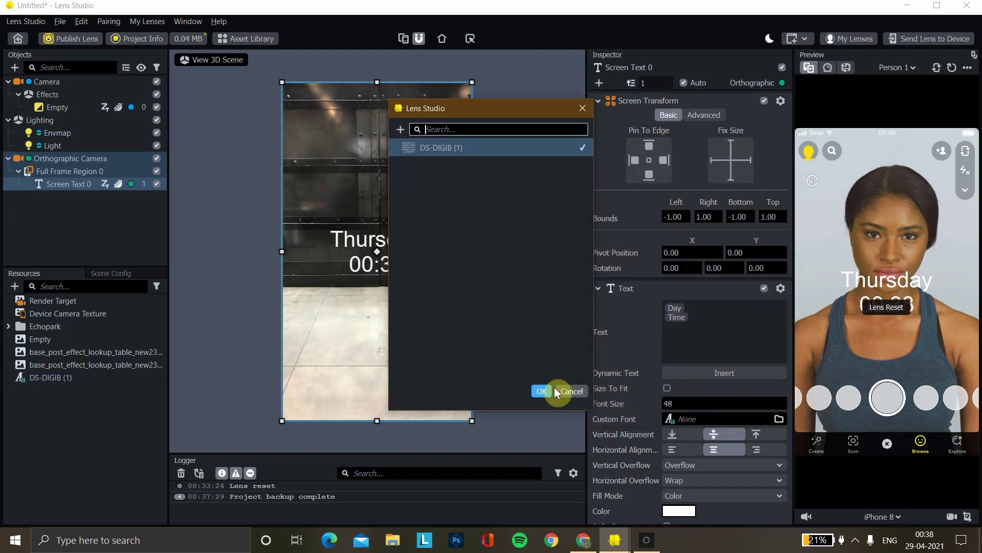
click(540, 389)
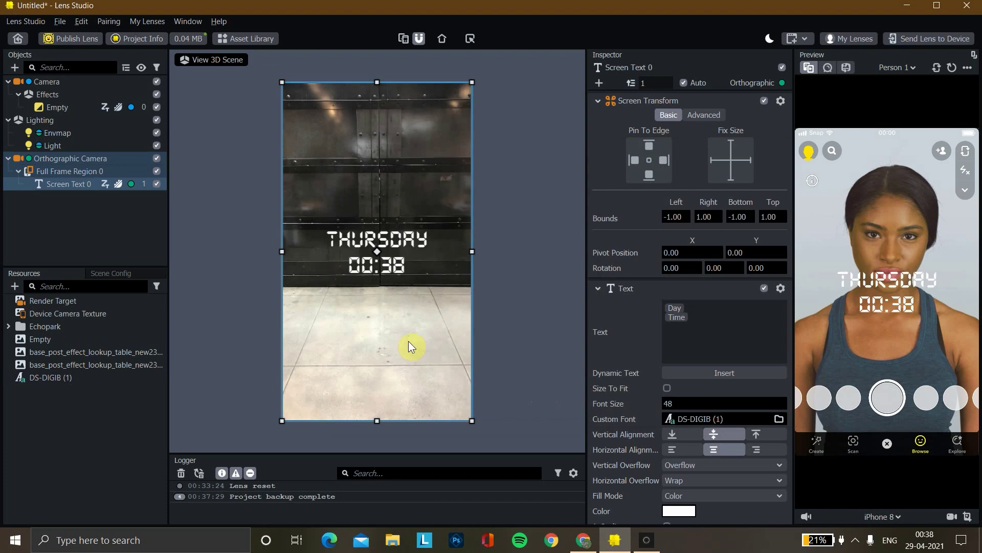
Set the screen text's font size to 52
click(781, 407)
click(781, 406)
click(782, 407)
click(781, 406)
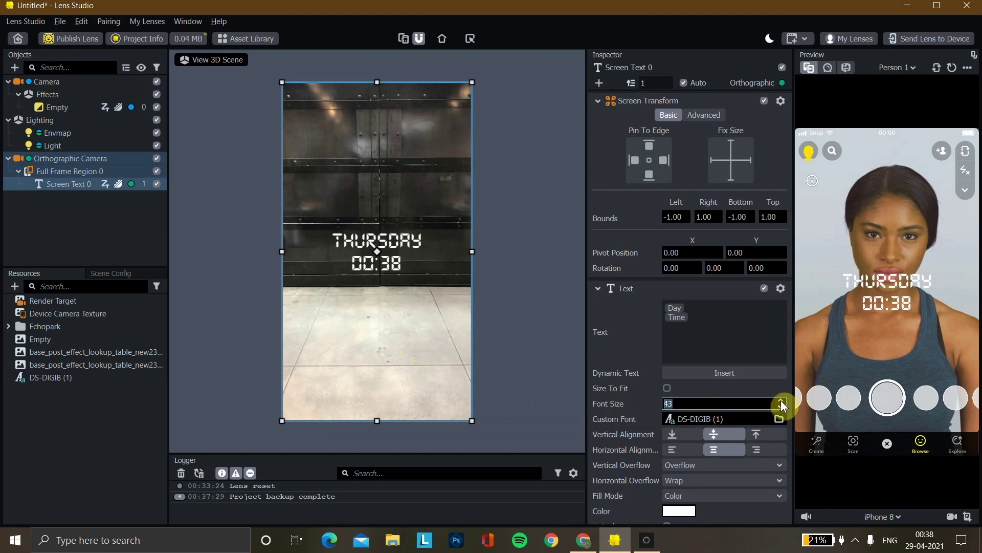
click(781, 404)
click(781, 401)
click(780, 400)
click(781, 400)
click(781, 400)
click(780, 400)
click(781, 400)
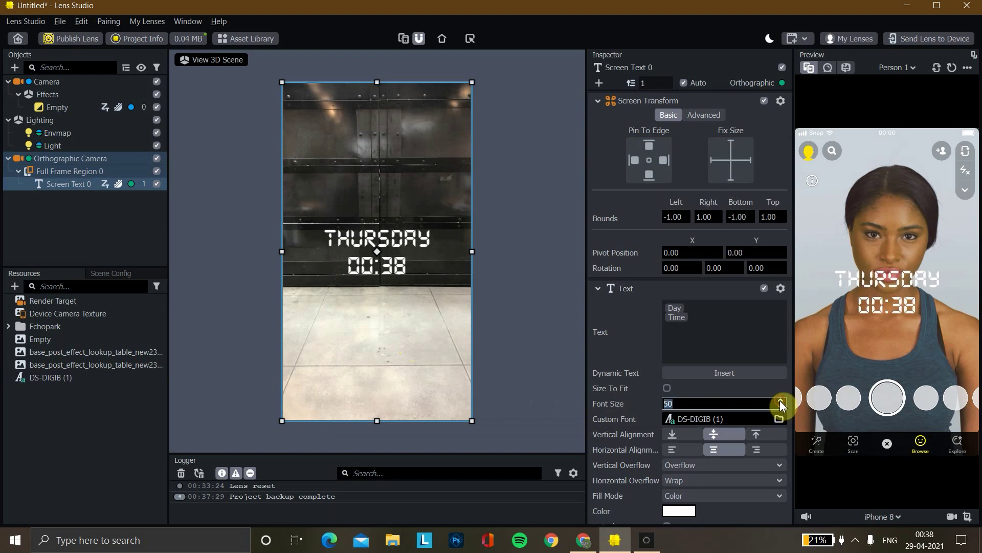
click(781, 400)
click(781, 400)
click(737, 522)
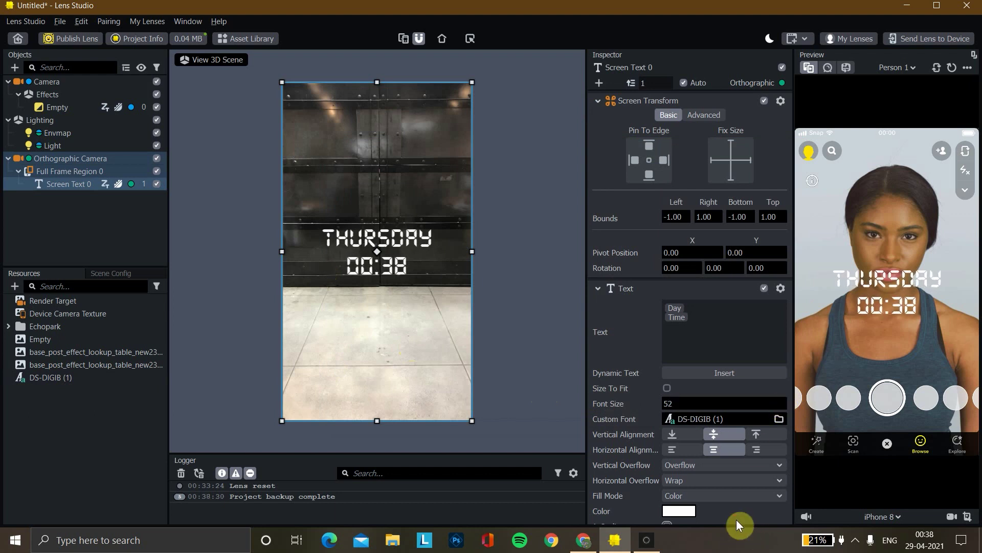
Keep the screen text's fill mode as Color and set its color to orange, #ffaa00
scroll(737, 519, down, 3)
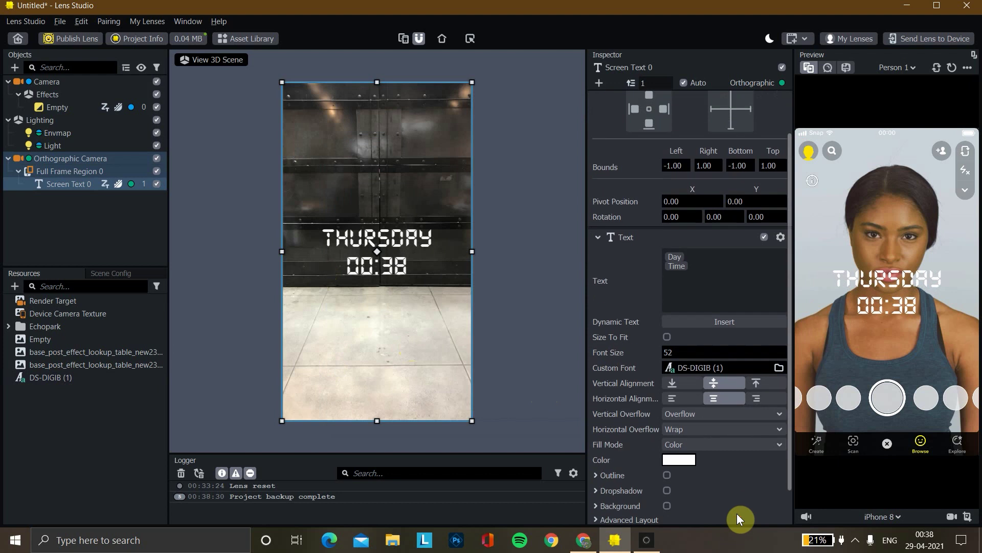
click(696, 405)
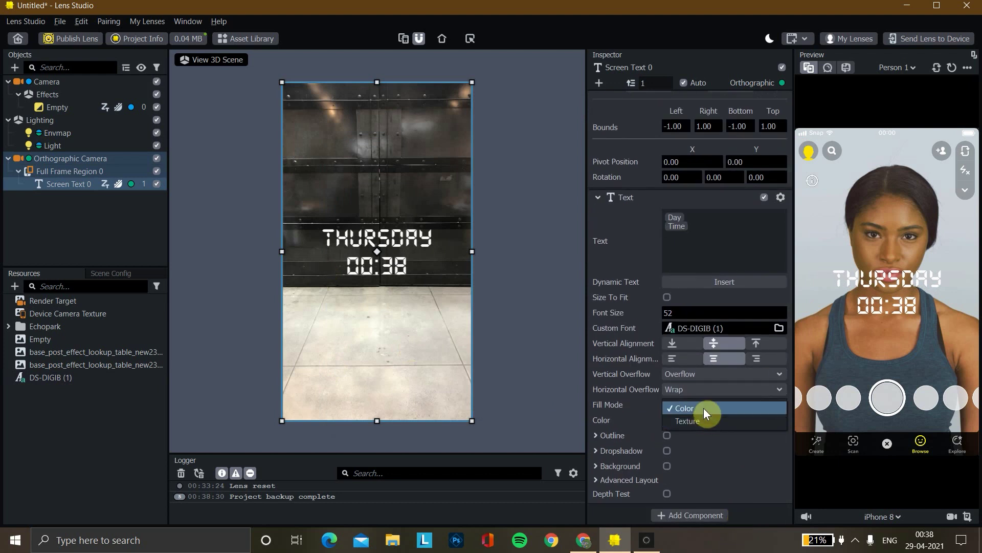
click(725, 438)
click(677, 417)
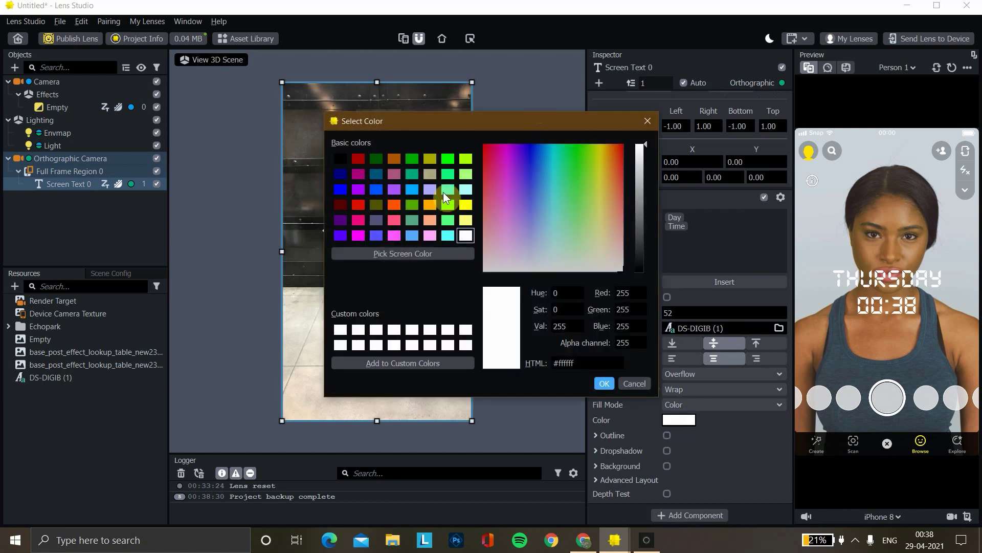
click(428, 204)
click(595, 383)
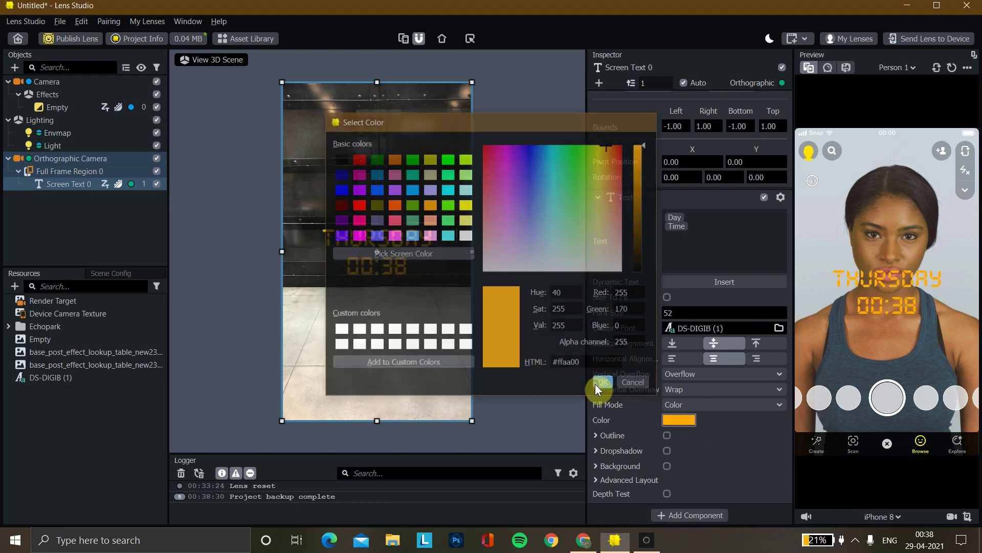
Enable a black drop shadow and a black outline on the screen text, with the outline size at 0.04
click(667, 450)
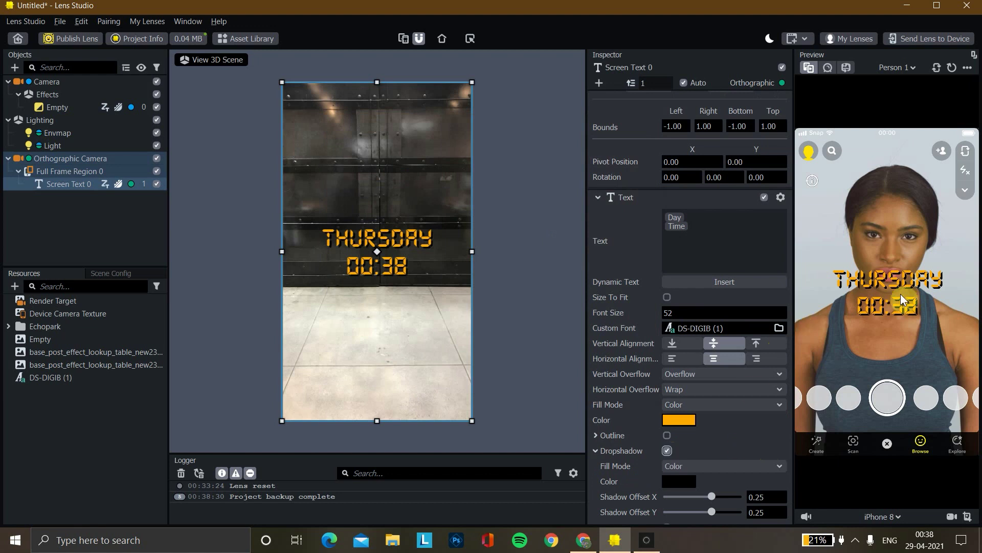
click(668, 434)
drag(680, 481, 668, 481)
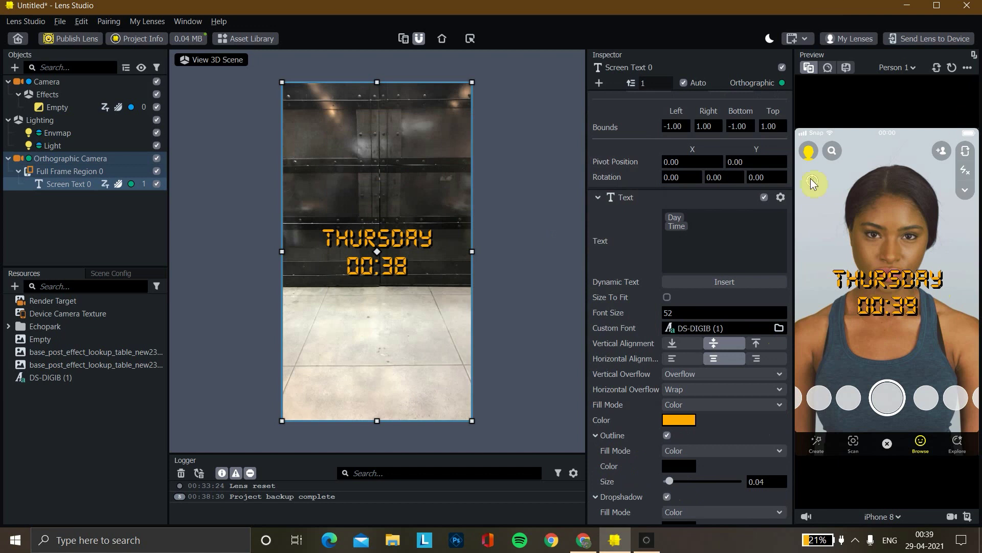
In the project info, name the lens "Day and time" and set its hint to SMILE
click(149, 41)
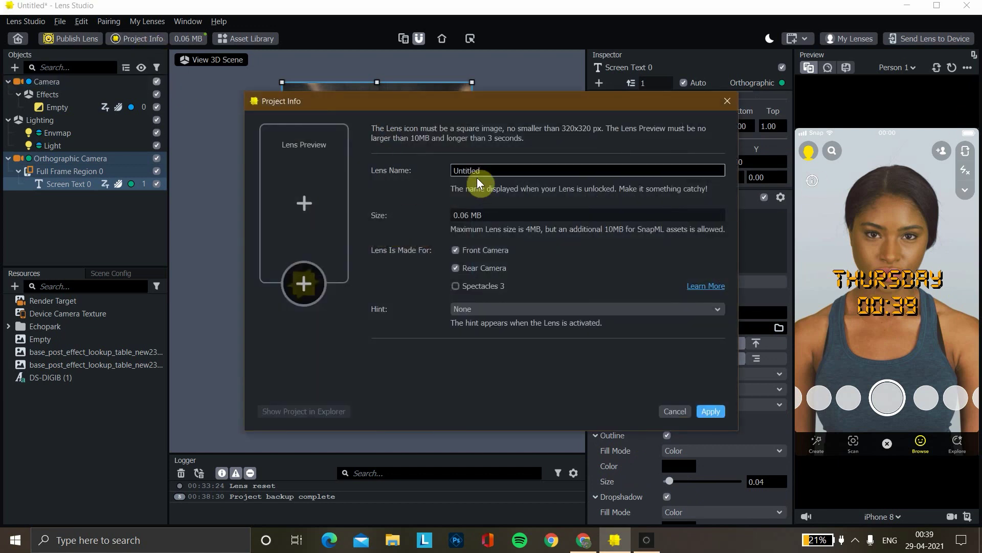
click(483, 169)
key(BackSpace)
key(BackSpace)
key(BackSpace)
key(BackSpace)
key(BackSpace)
key(BackSpace)
key(BackSpace)
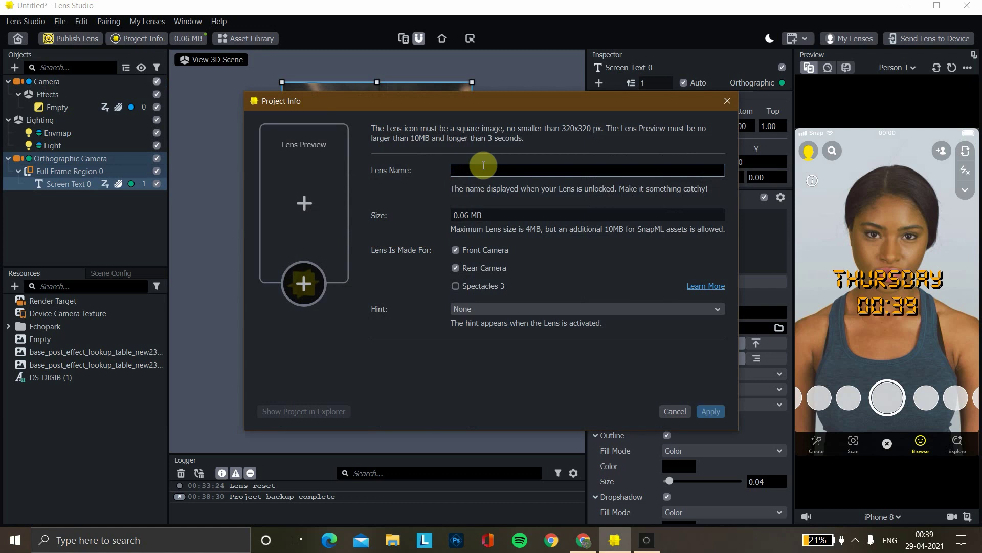
key(BackSpace)
text(Day and)
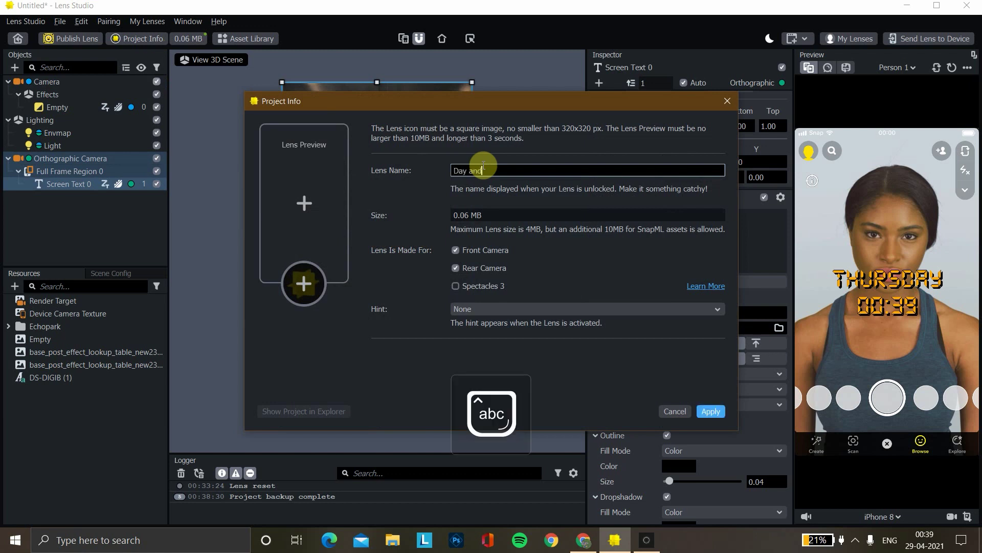
text( time)
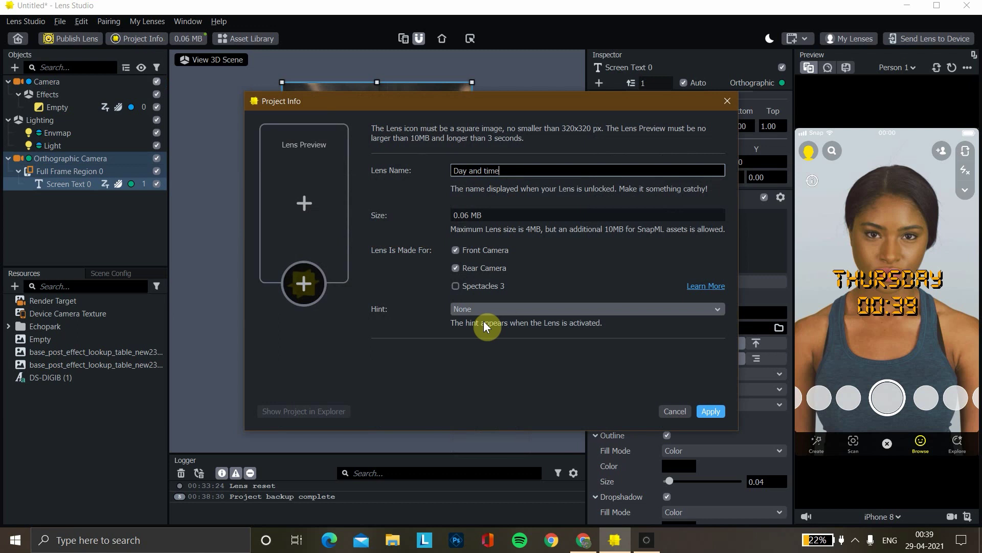
click(497, 307)
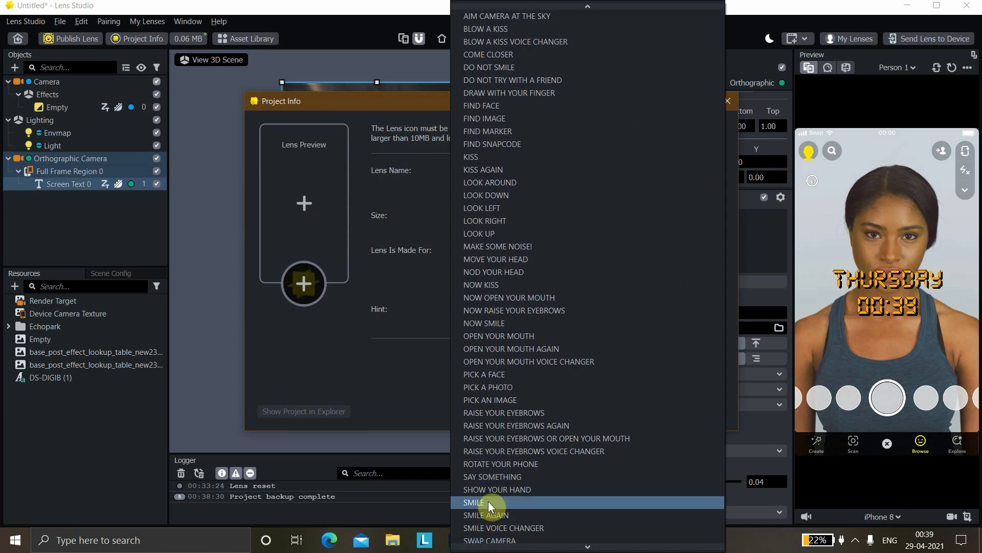
click(488, 501)
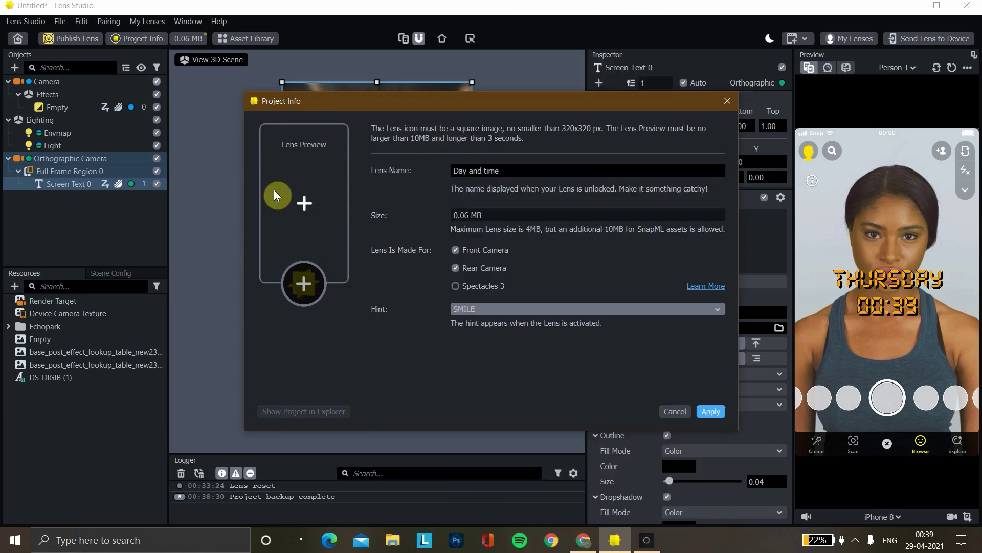
click(305, 276)
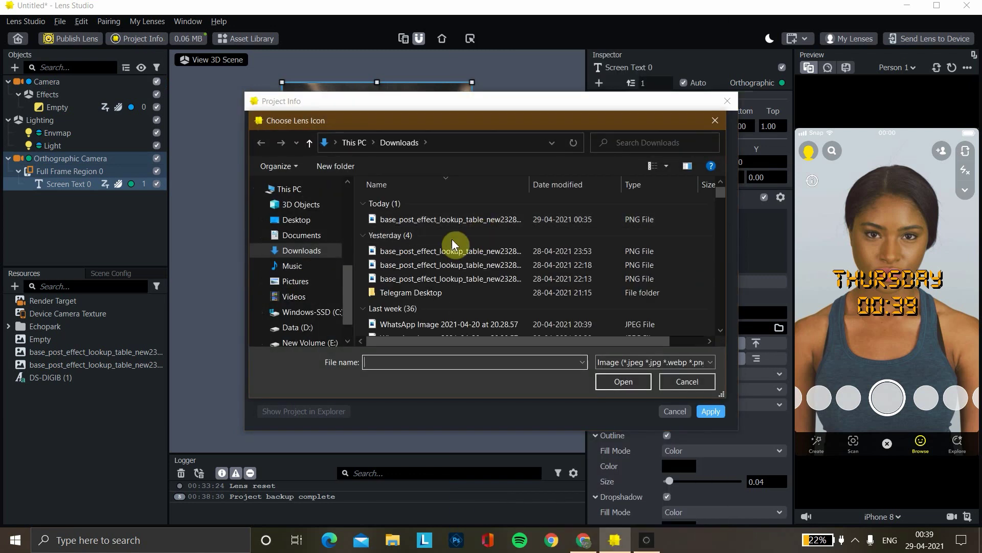
click(462, 256)
click(619, 382)
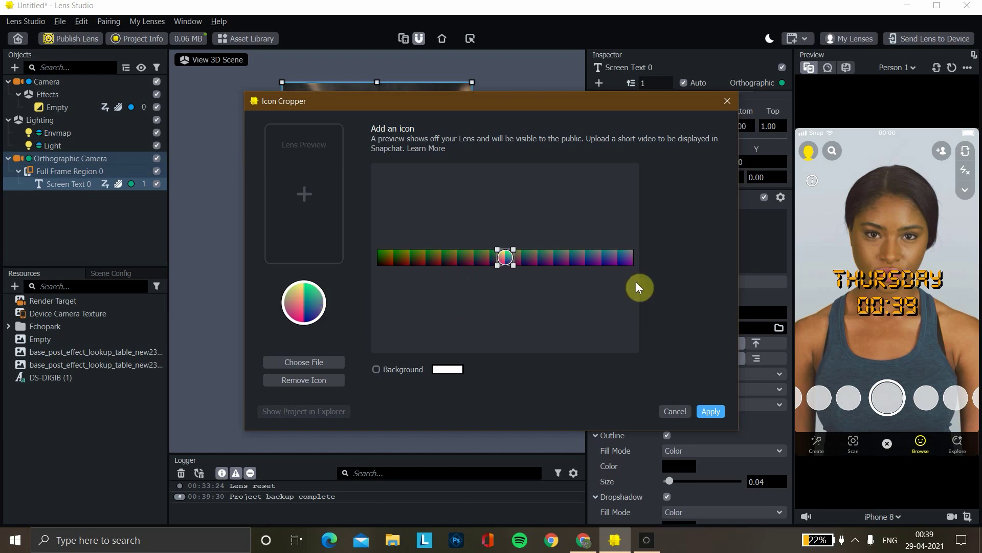
click(712, 412)
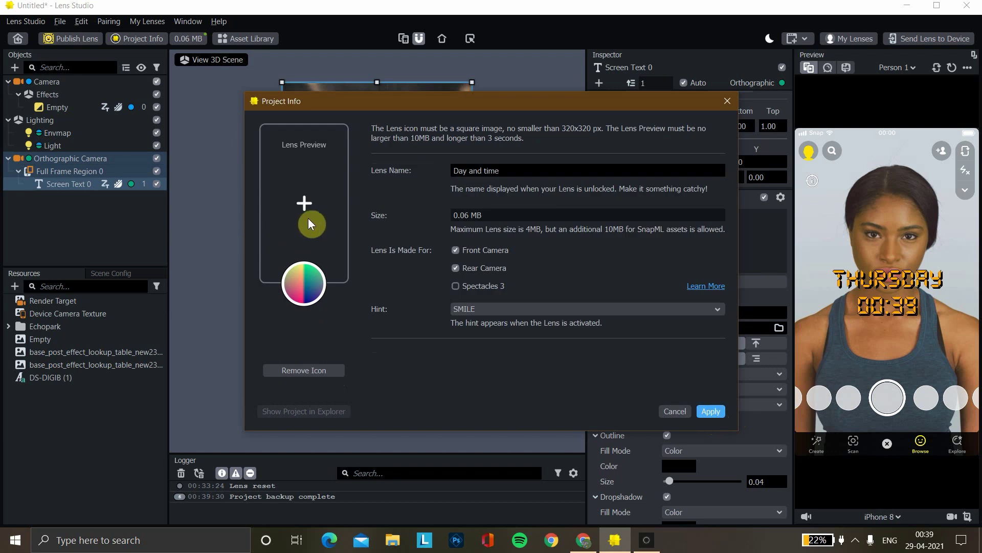
click(710, 409)
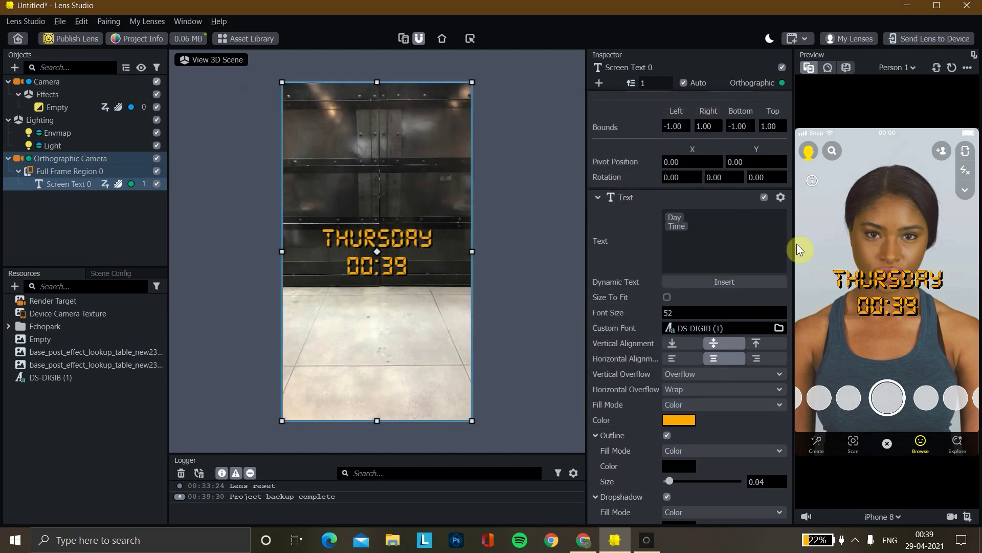
Switch the lens preview to the second PicsArt_04-23-10 image in My Files
click(896, 67)
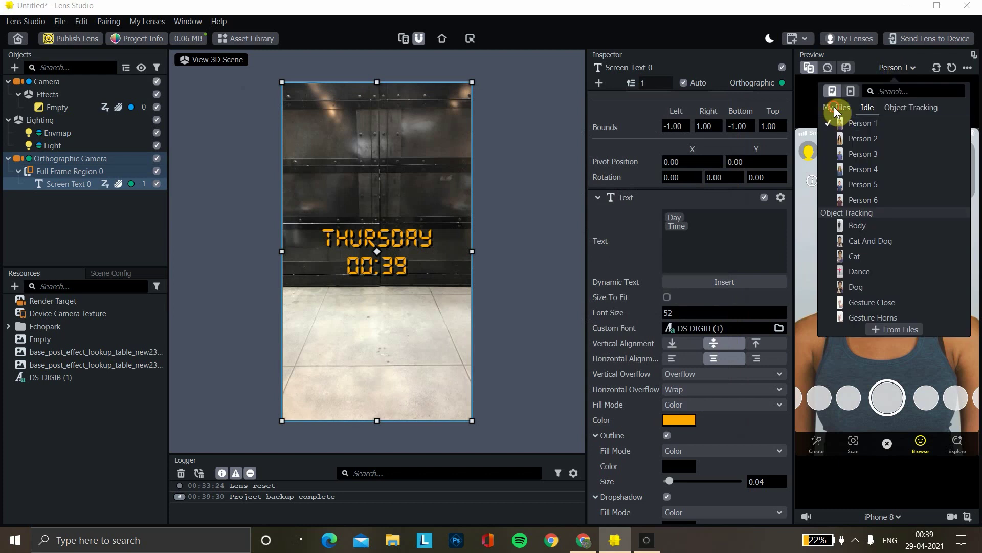
click(834, 107)
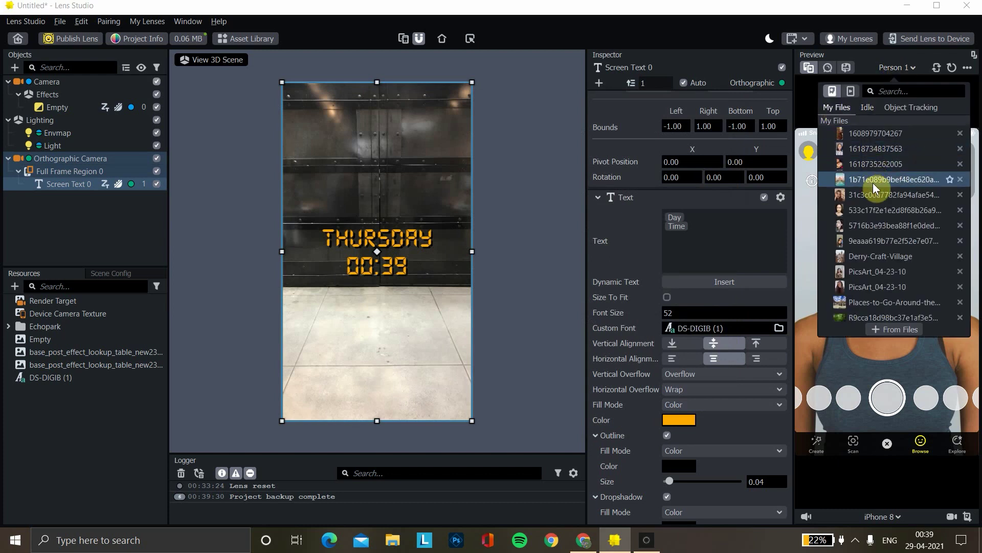
click(877, 290)
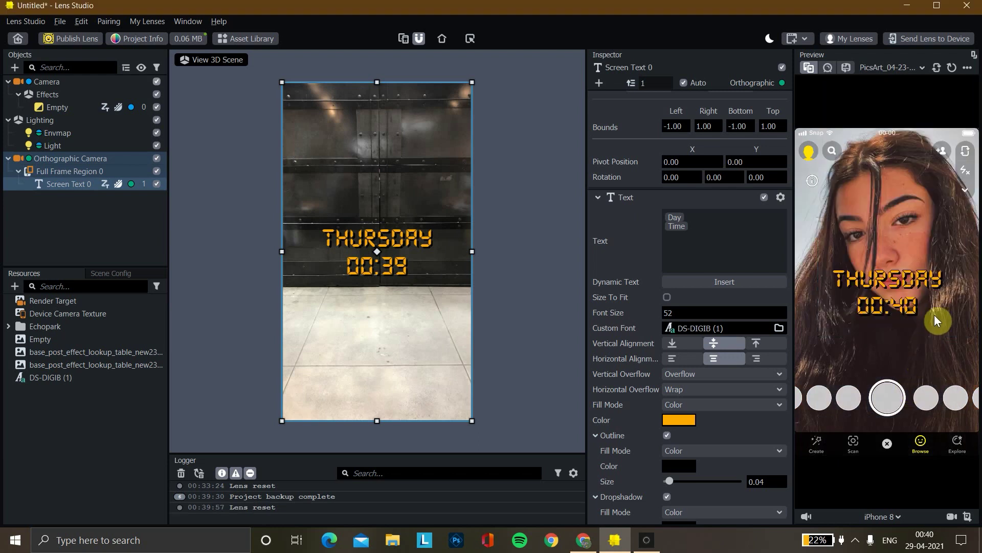
Move the screen text down to bottom bound -1.1637 and top bound 0.8363, and reduce its font size to 46
drag(417, 251, 428, 279)
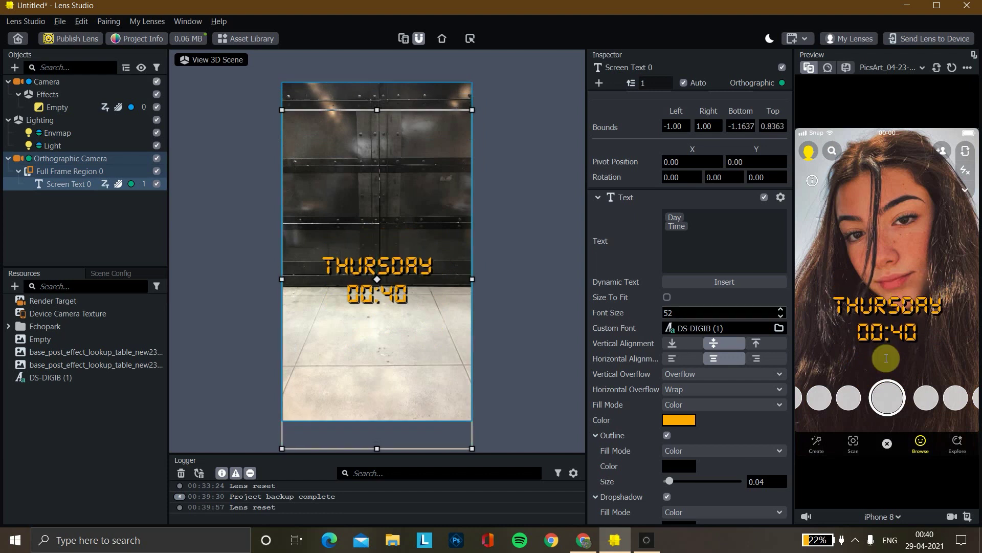
click(780, 316)
click(780, 316)
click(780, 316)
click(779, 316)
click(780, 316)
click(780, 316)
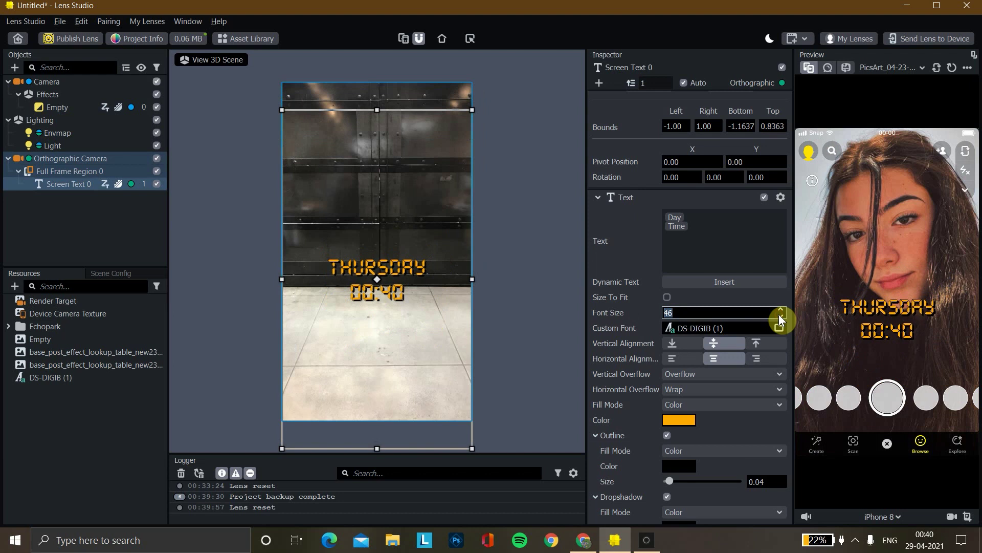
click(896, 480)
Compare the lens on several My Files images and Person 1, ending on the second PicsArt_04-23-10 image
click(875, 69)
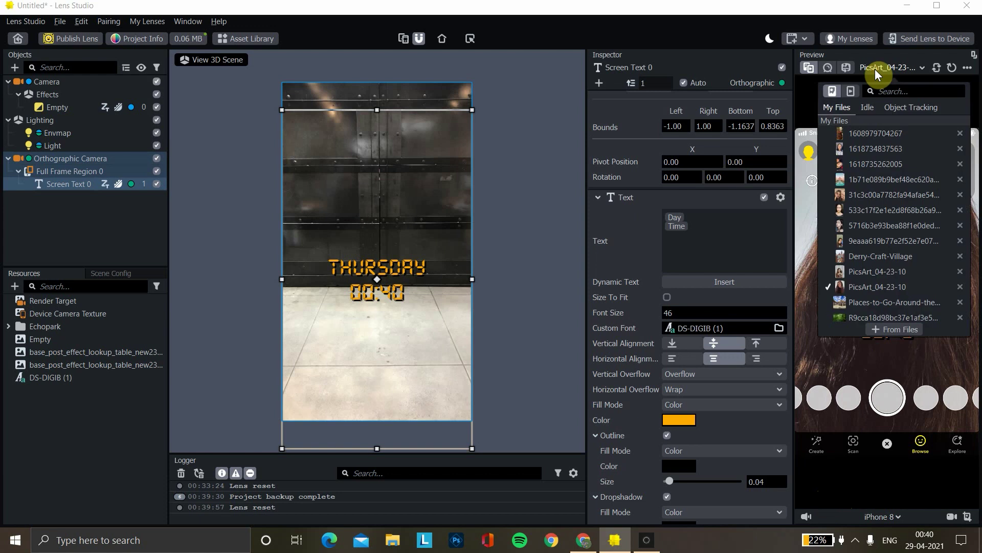
click(872, 231)
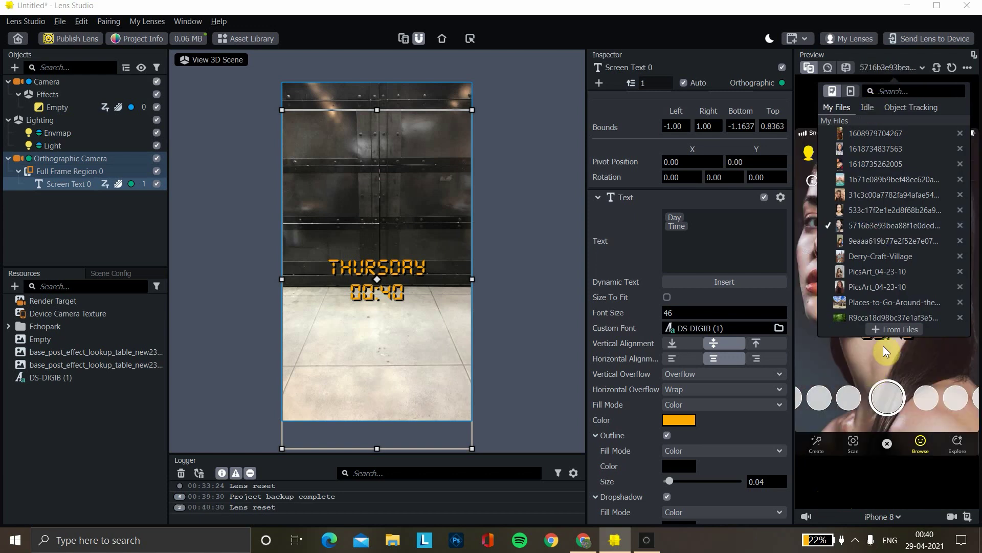
click(870, 241)
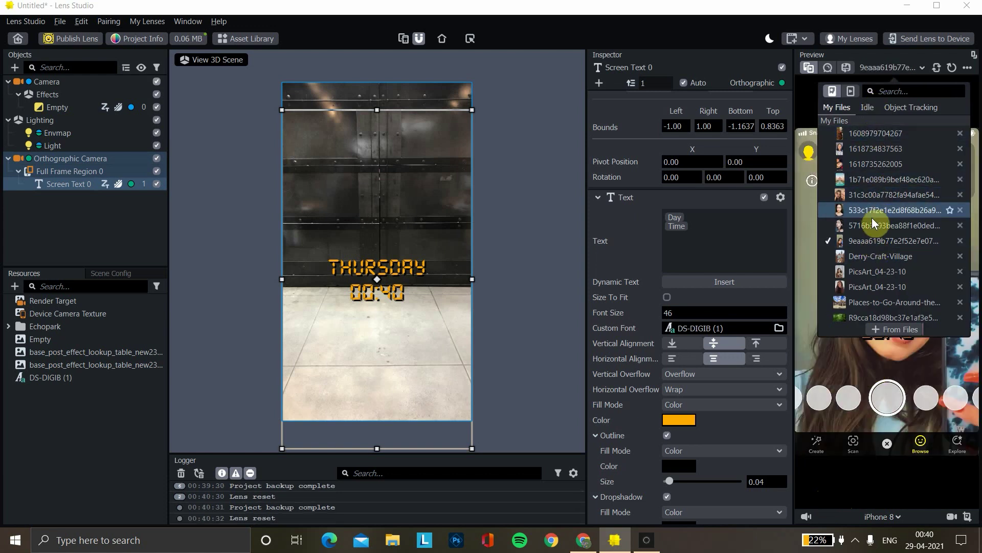
click(865, 284)
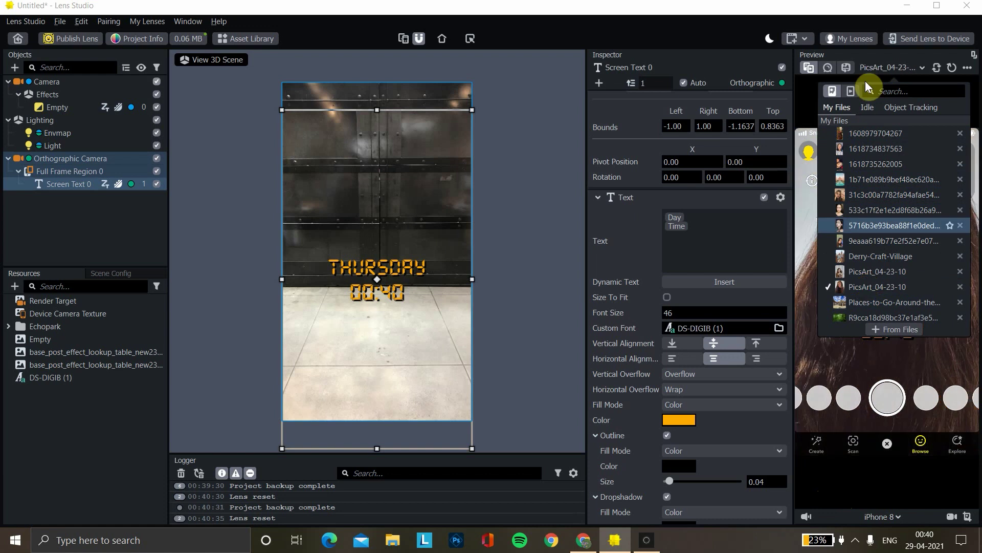
click(866, 108)
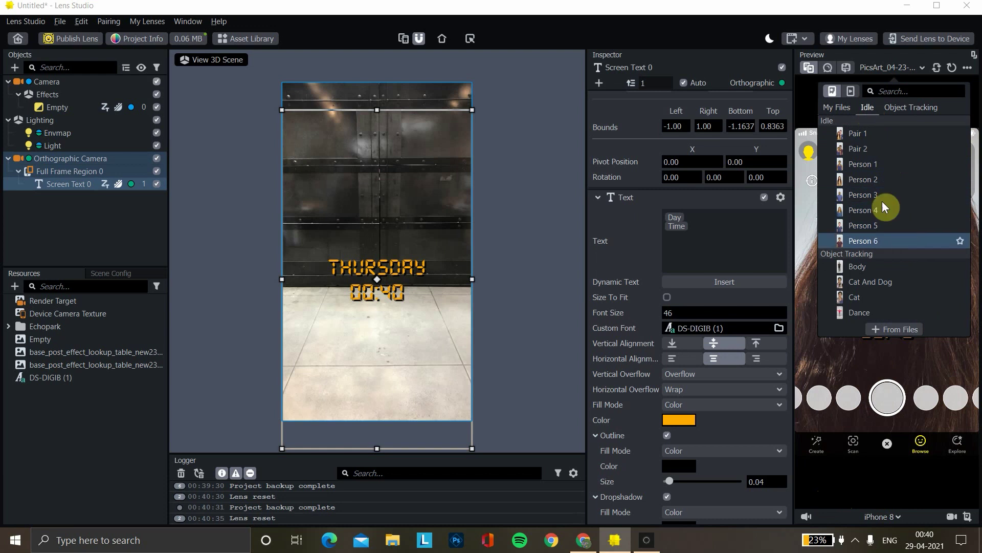
click(881, 171)
click(881, 339)
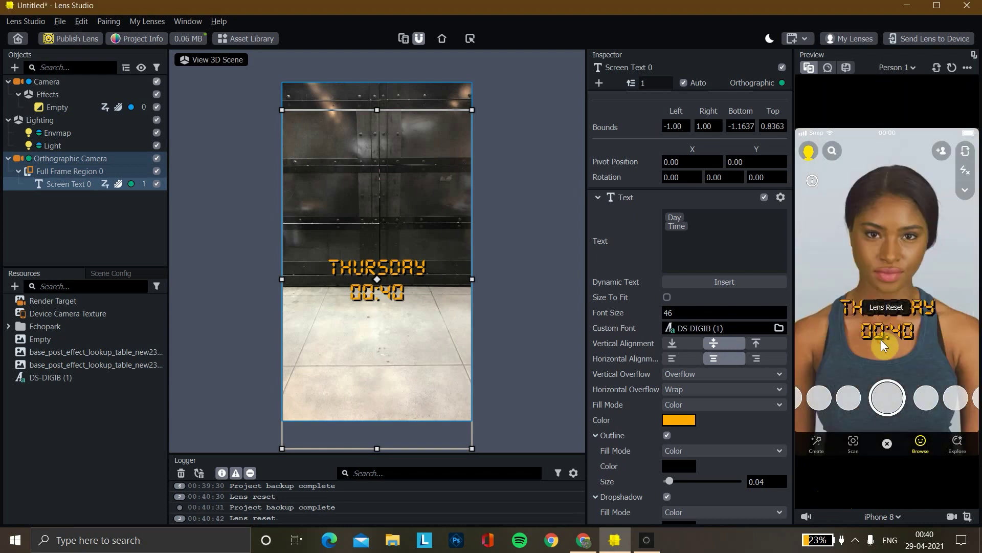
click(891, 73)
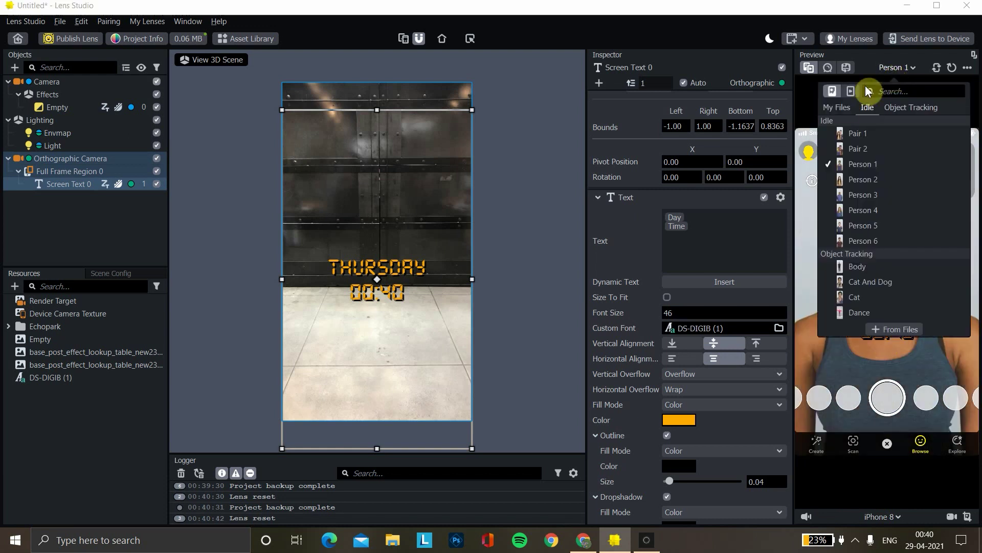
click(838, 106)
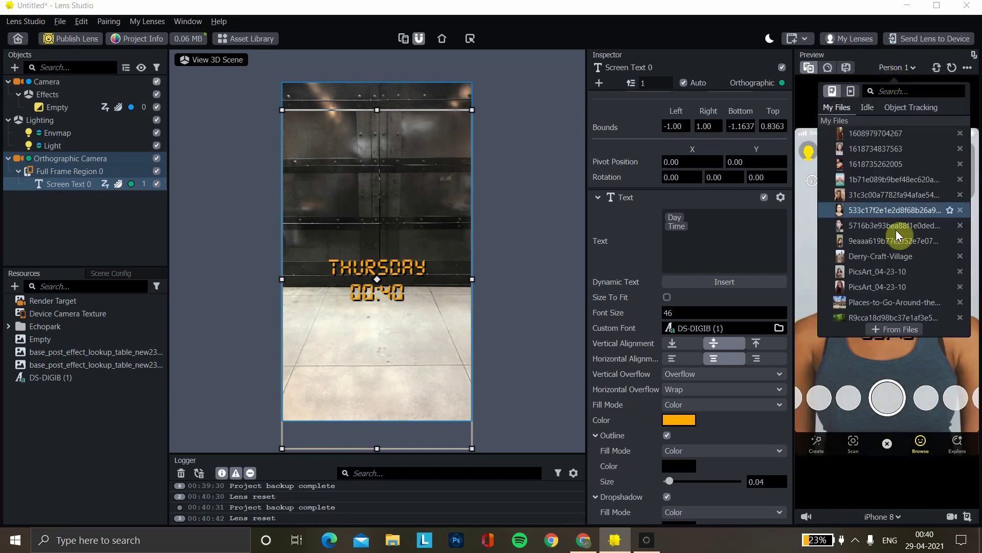
click(874, 285)
click(910, 385)
Mute the preview audio, then record a preview video and save it to the Desktop as MP4 file dt4
click(806, 517)
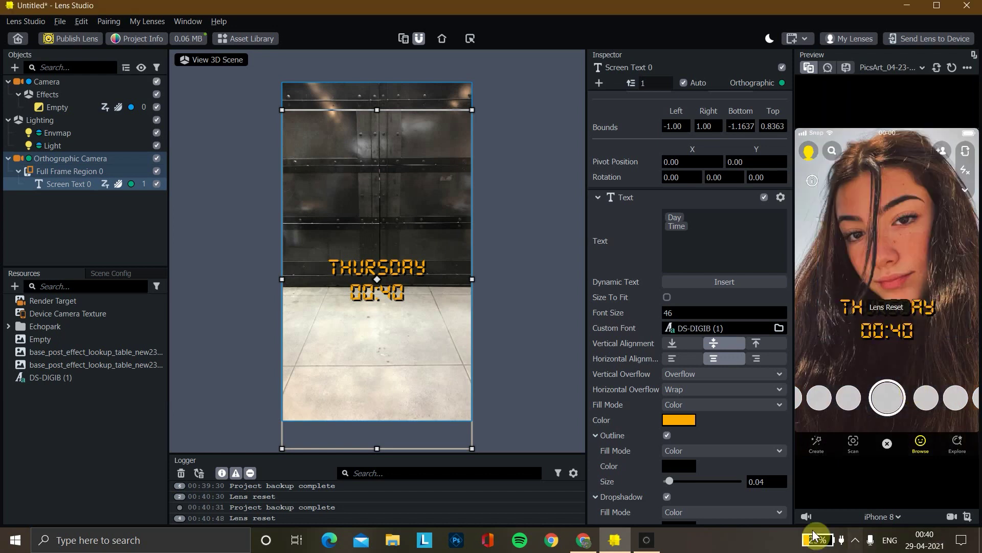
click(952, 517)
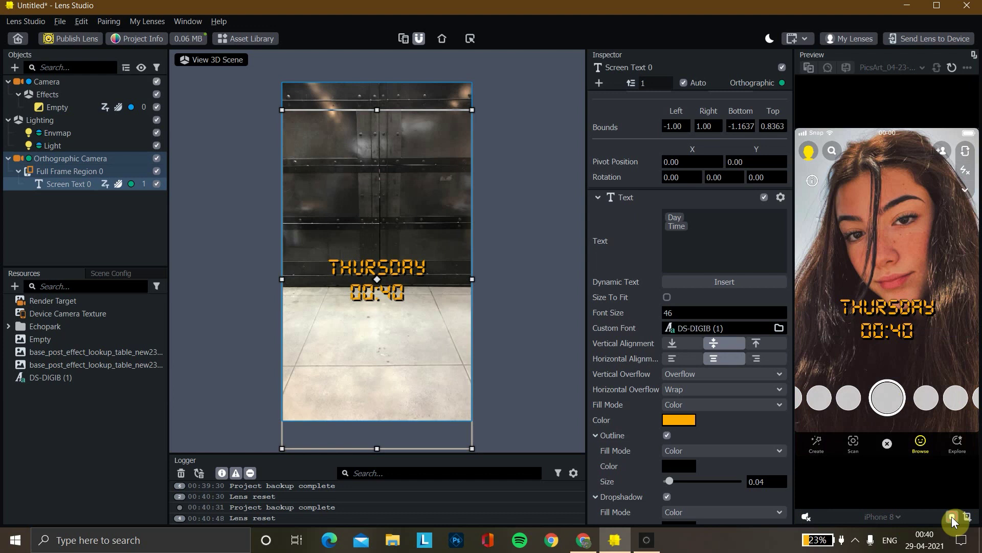
click(947, 509)
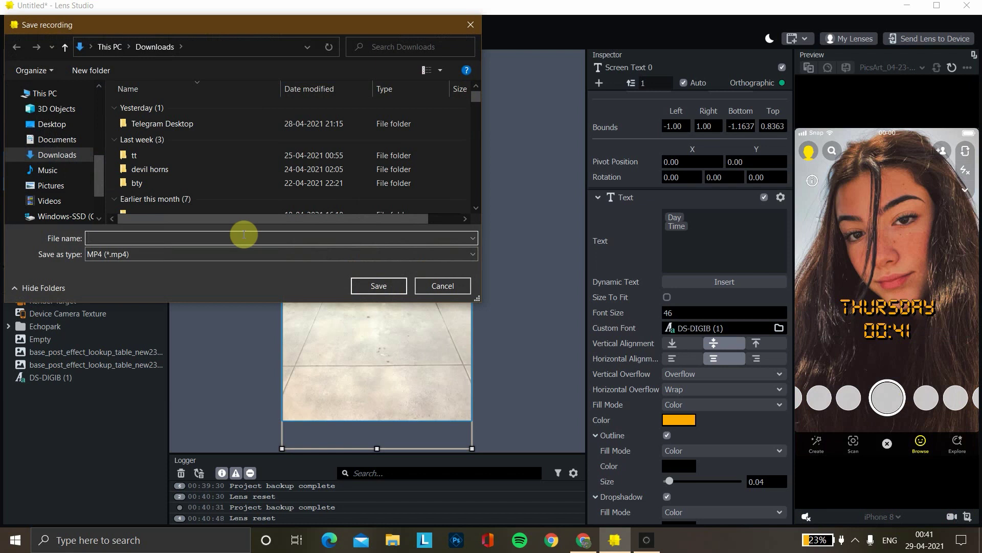
text(dt4)
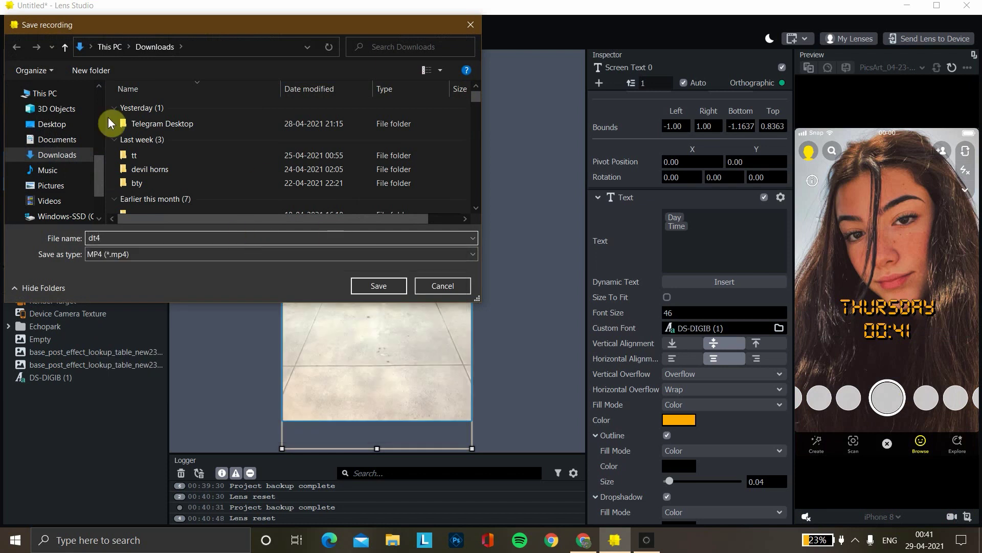
click(58, 124)
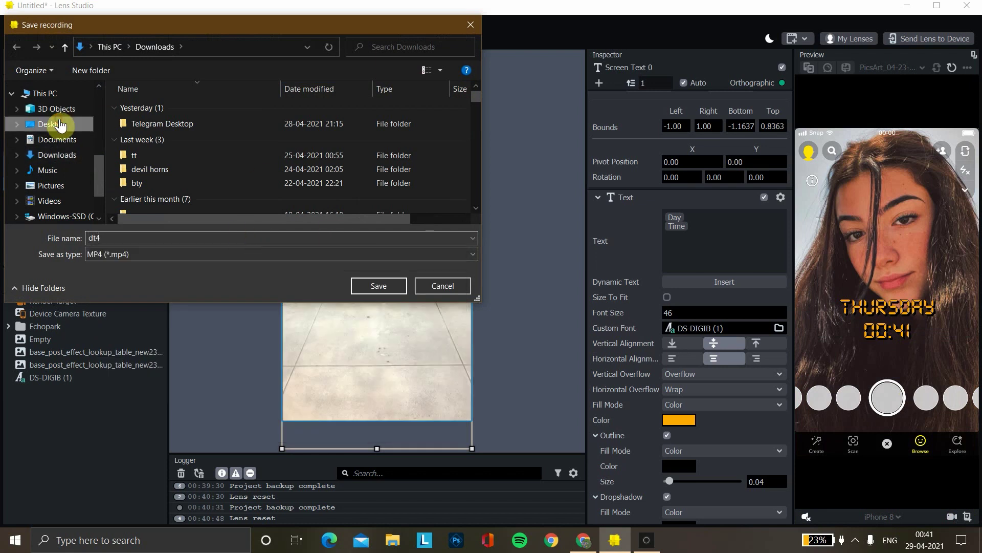
click(385, 287)
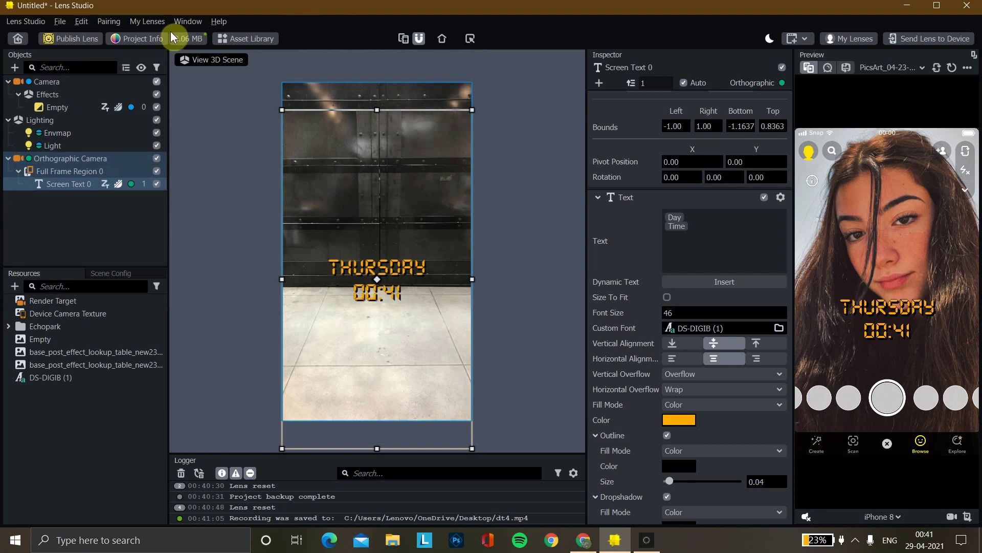
Apply the project info for the Day and time lens and publish it as a new Community Lens submission on the My Lenses website
click(155, 37)
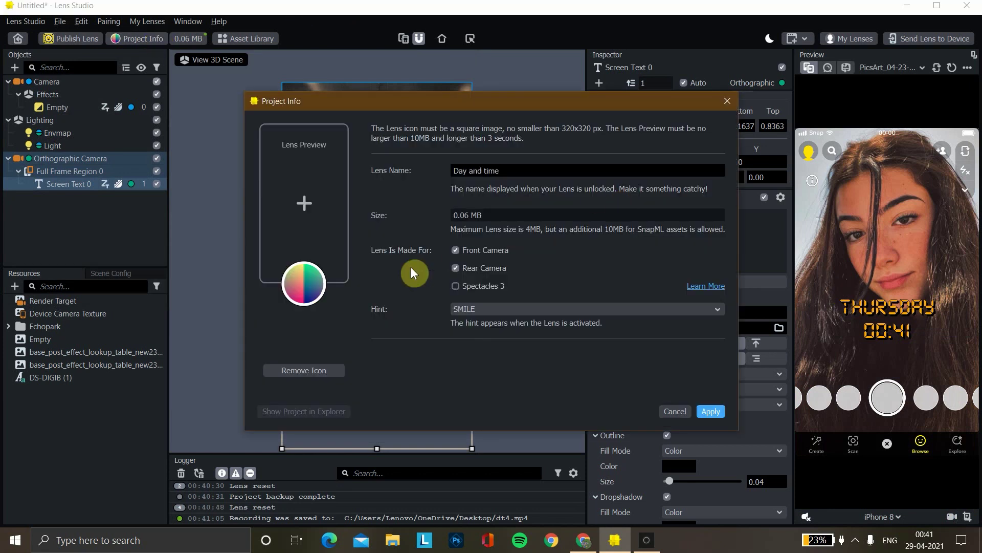
click(711, 415)
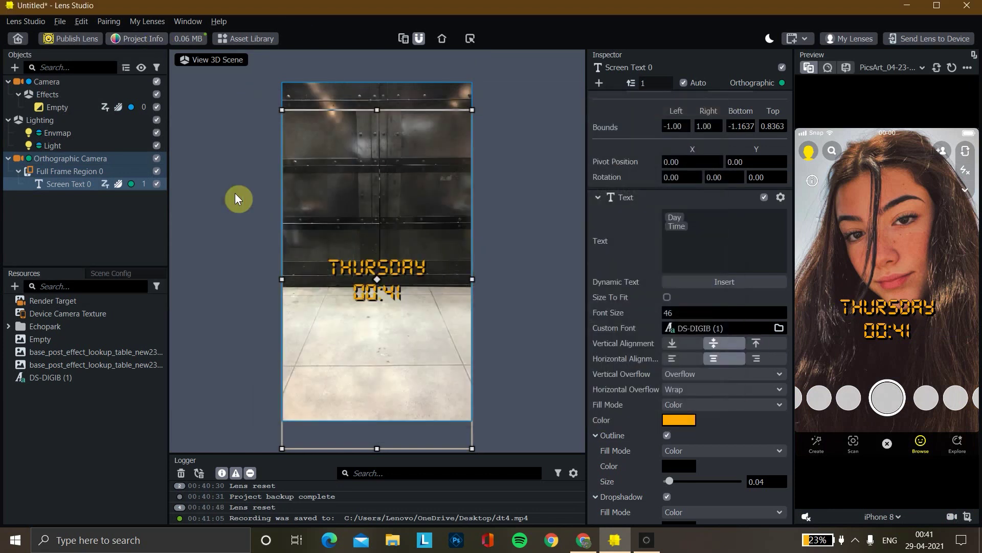
click(75, 41)
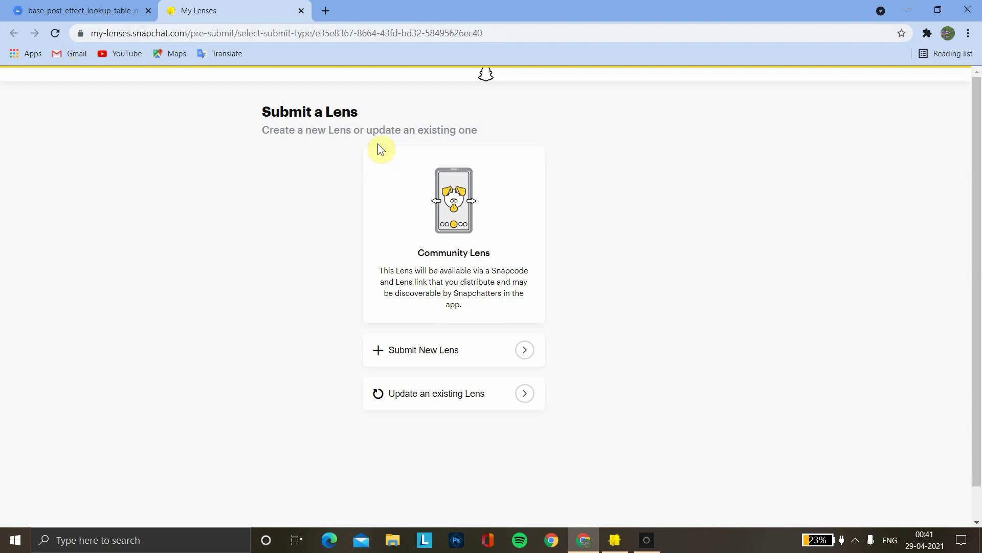
click(448, 351)
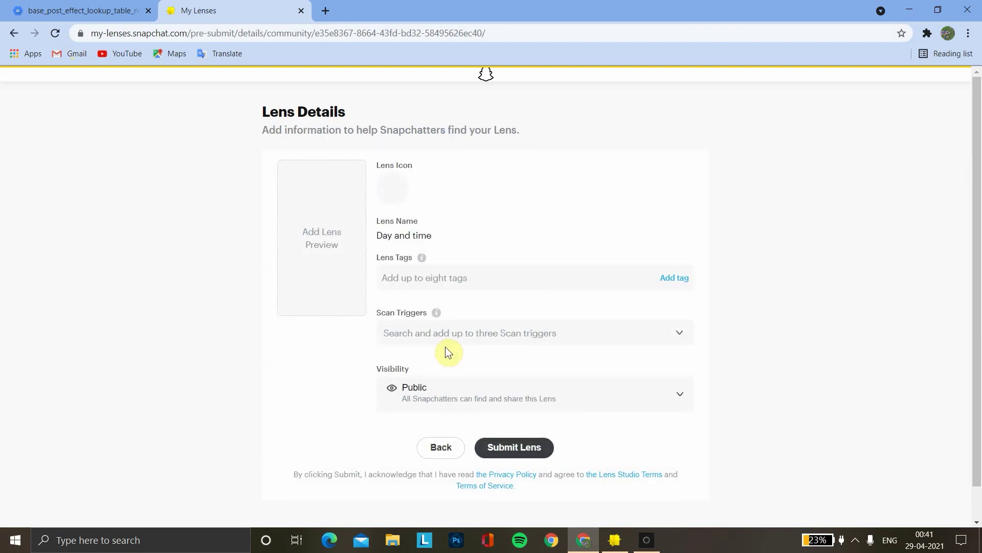
Add the lens tags day, time and face to the lens details
click(430, 276)
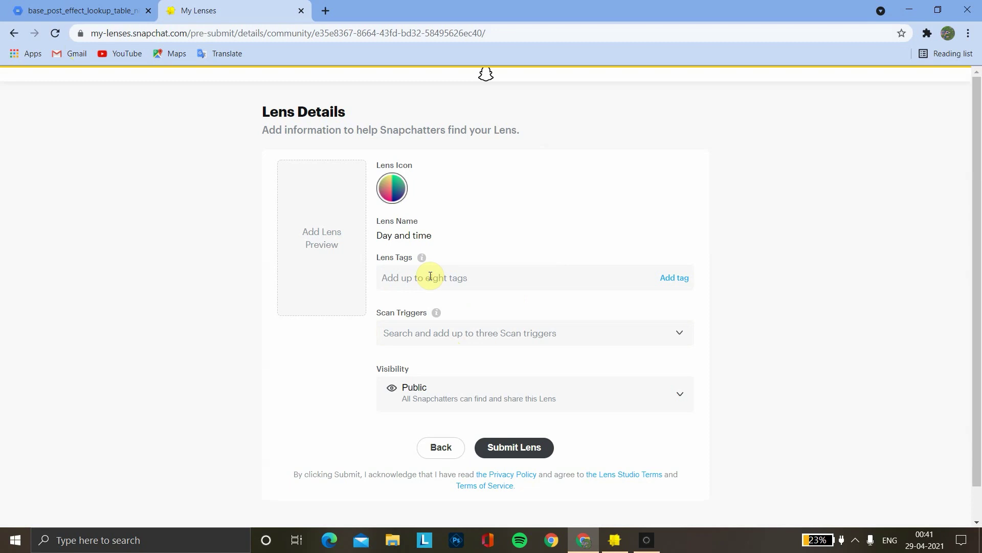
text(day)
key(Return)
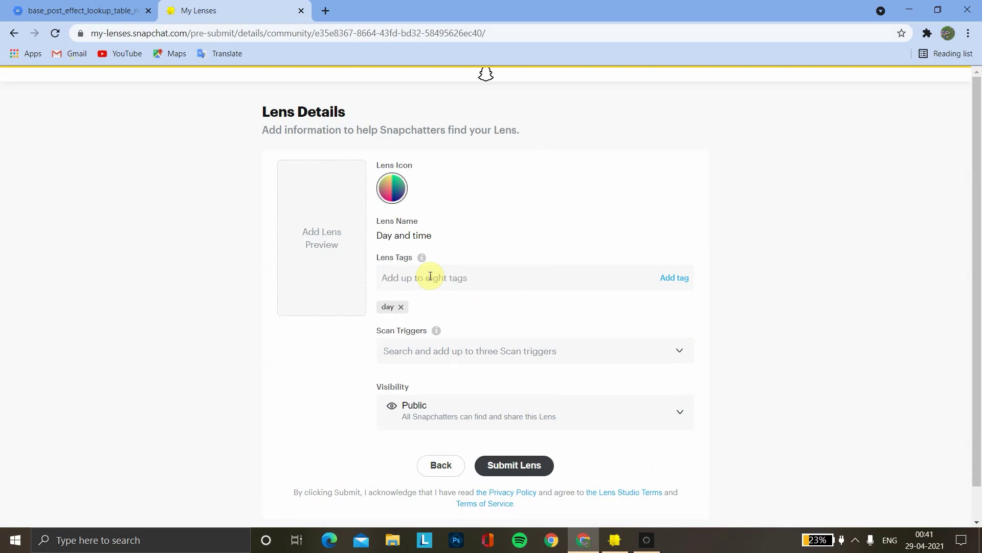
text(time)
key(Return)
text(face)
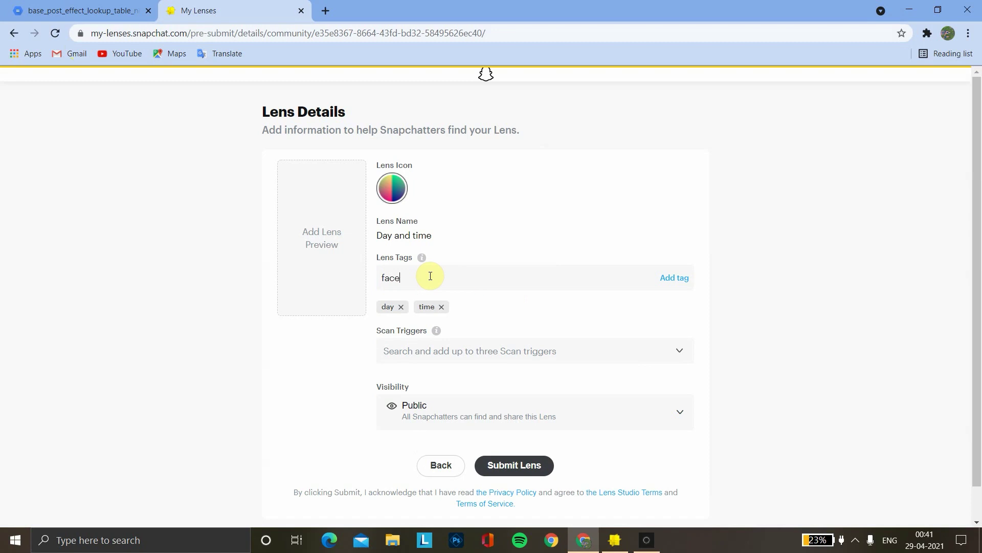
key(Return)
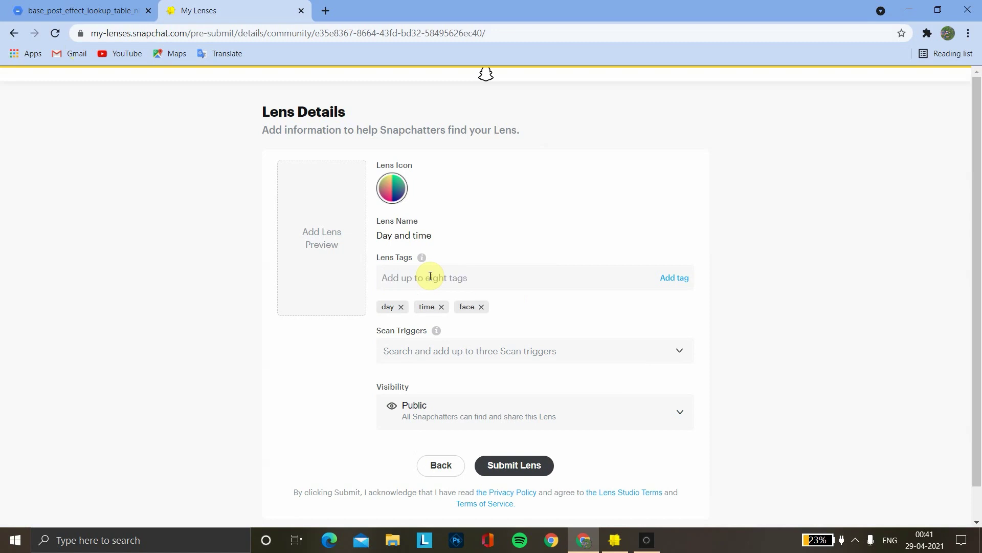
Upload dt4.mp4 from the Desktop as the lens preview and apply it
click(317, 221)
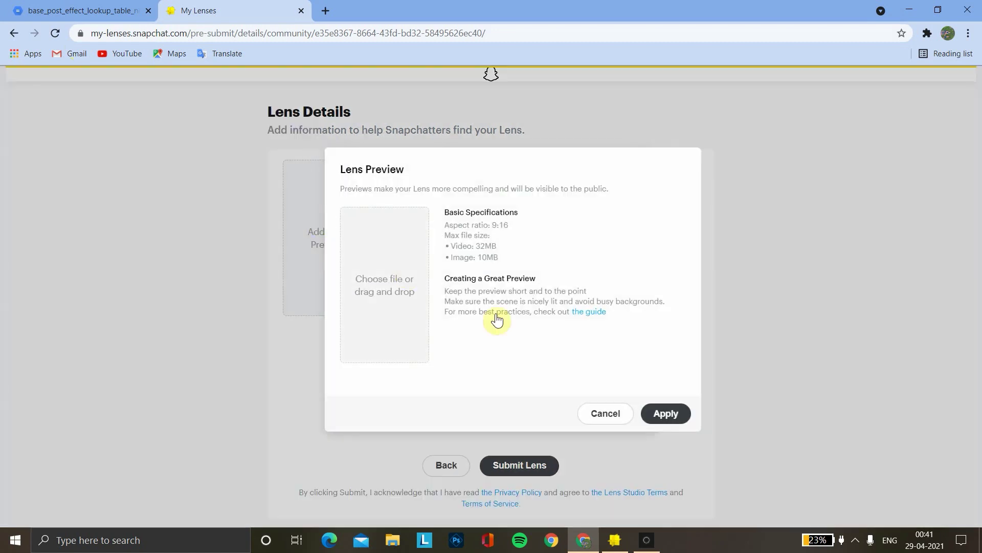
click(407, 309)
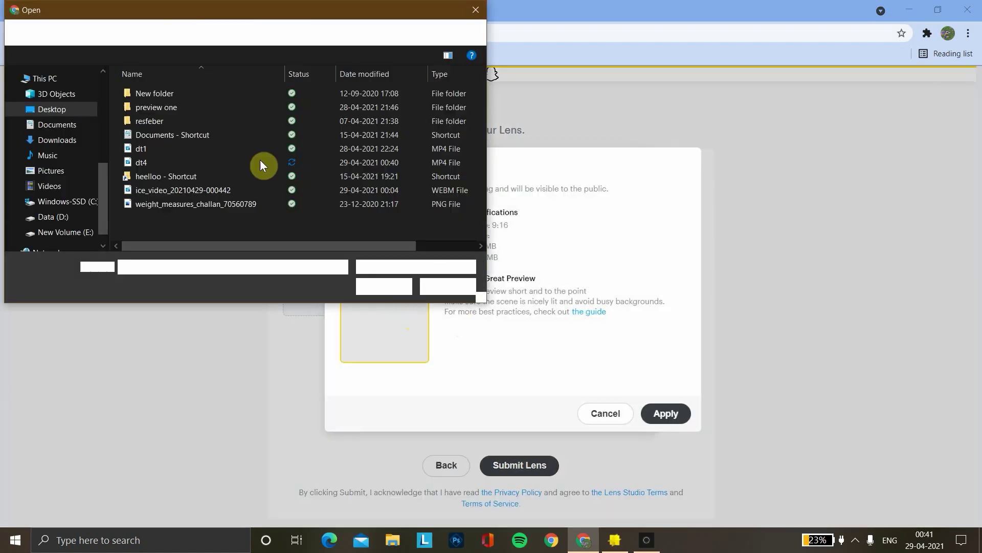
click(191, 162)
click(371, 284)
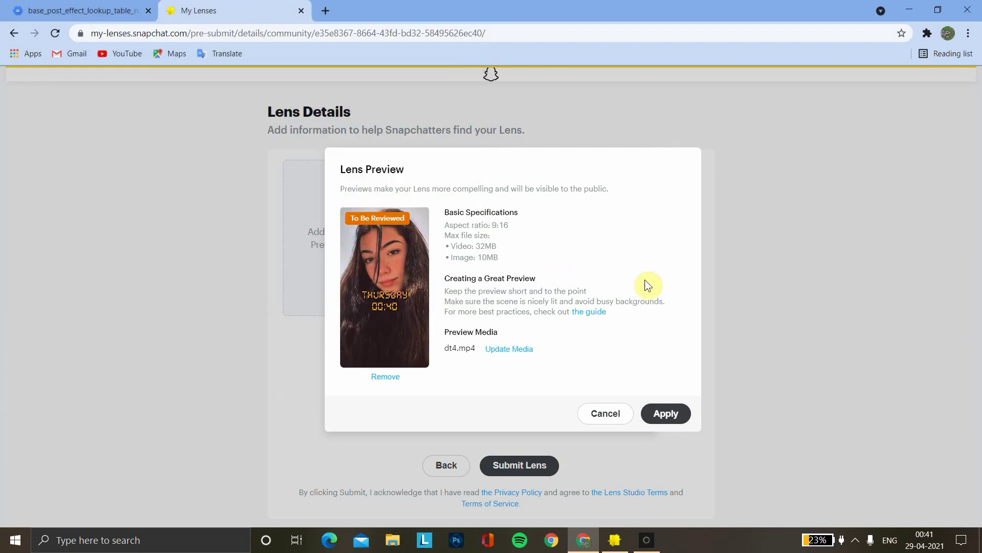
click(668, 415)
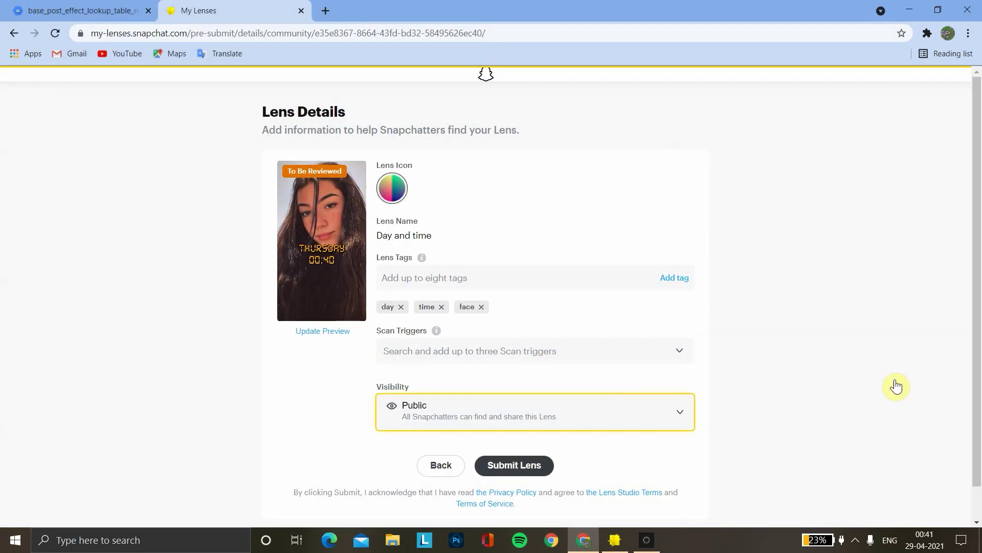
Keep the lens visibility set to Public and submit the lens for review
scroll(979, 348, down, 1)
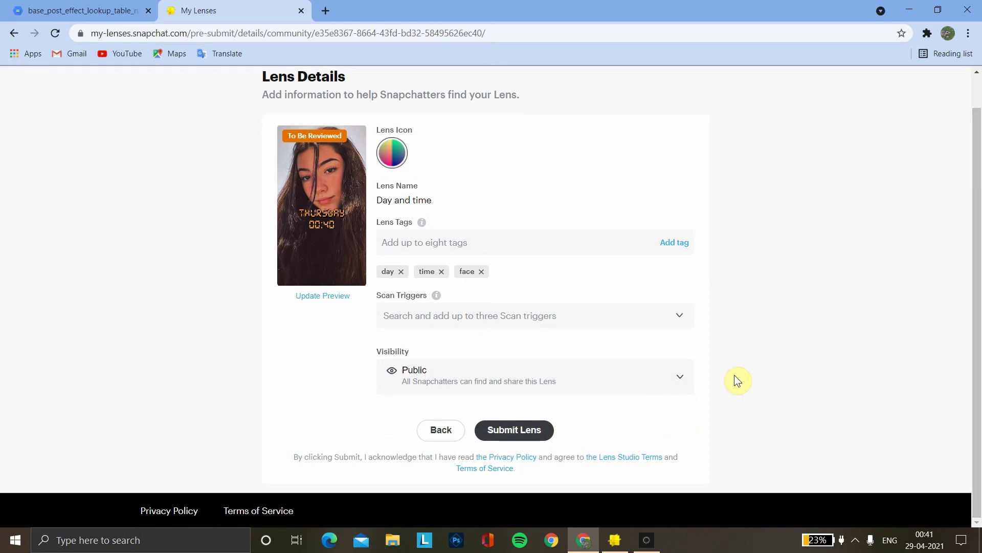
click(676, 376)
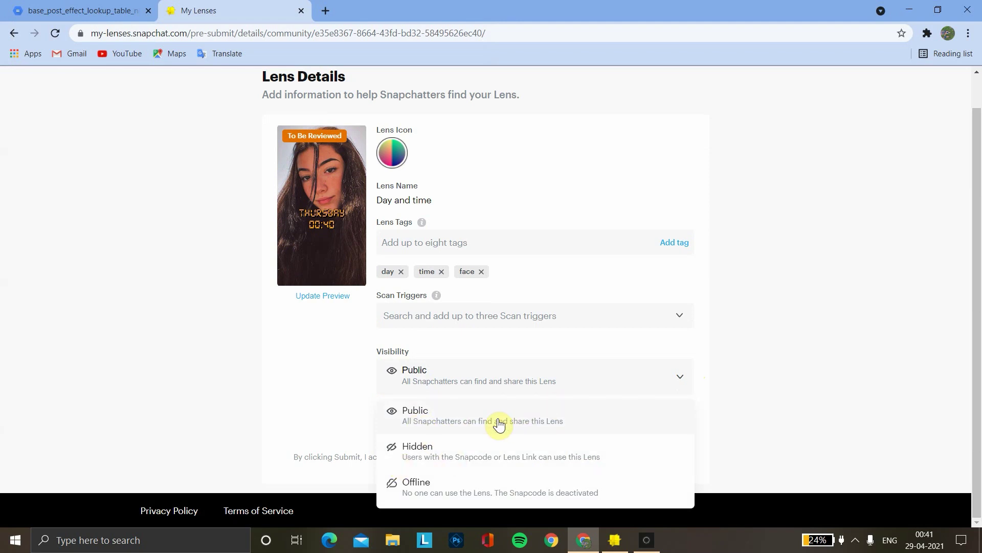
click(526, 382)
click(526, 438)
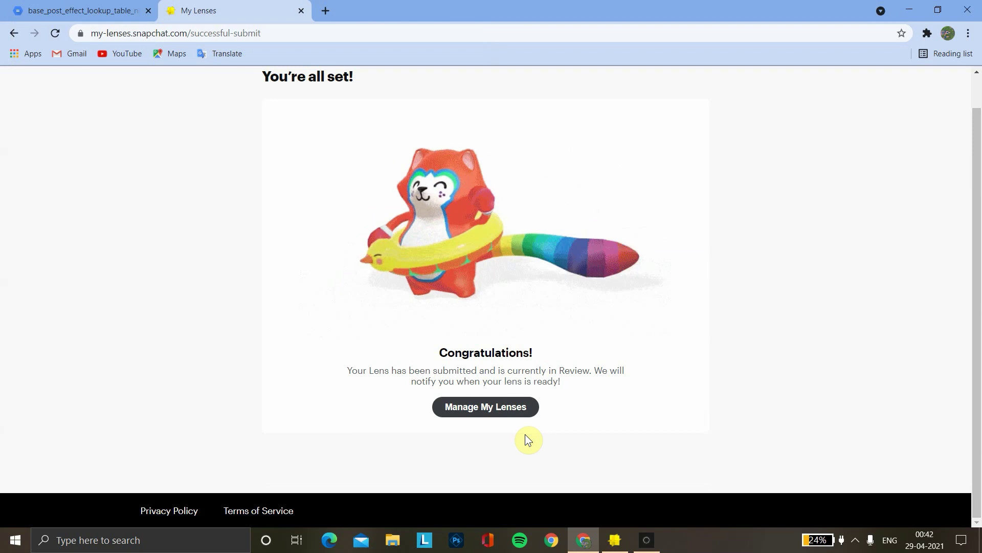
Go to the list of managed lenses and open the Day and time lens
click(495, 414)
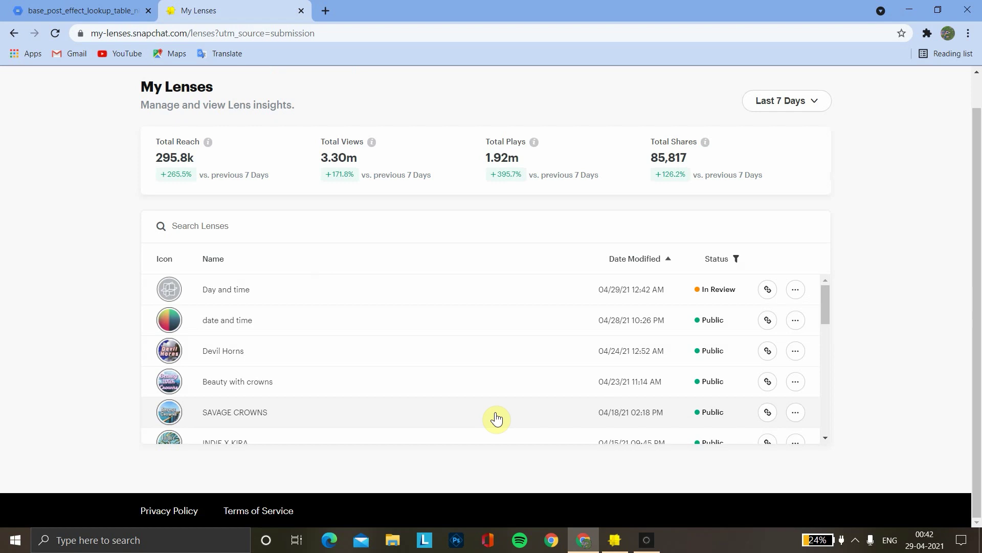
click(380, 296)
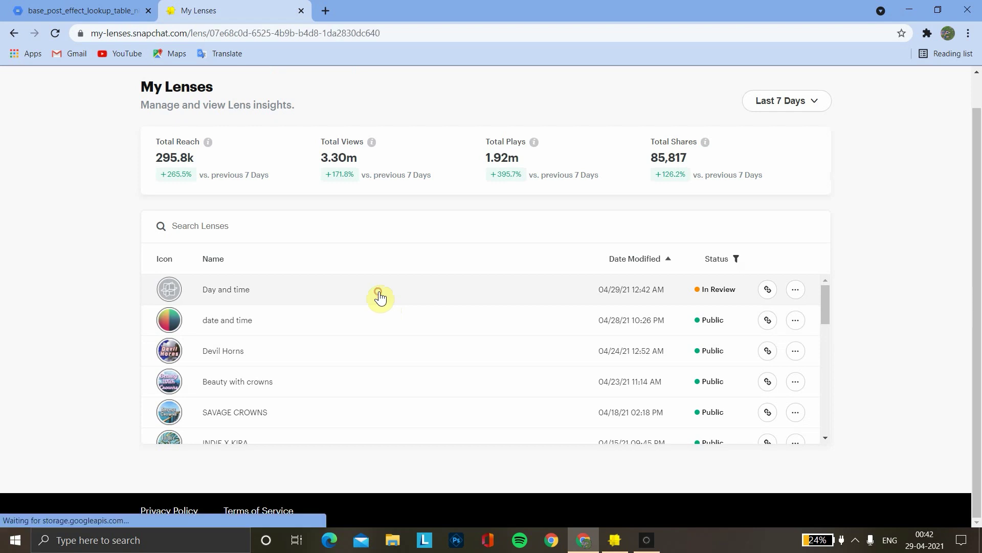